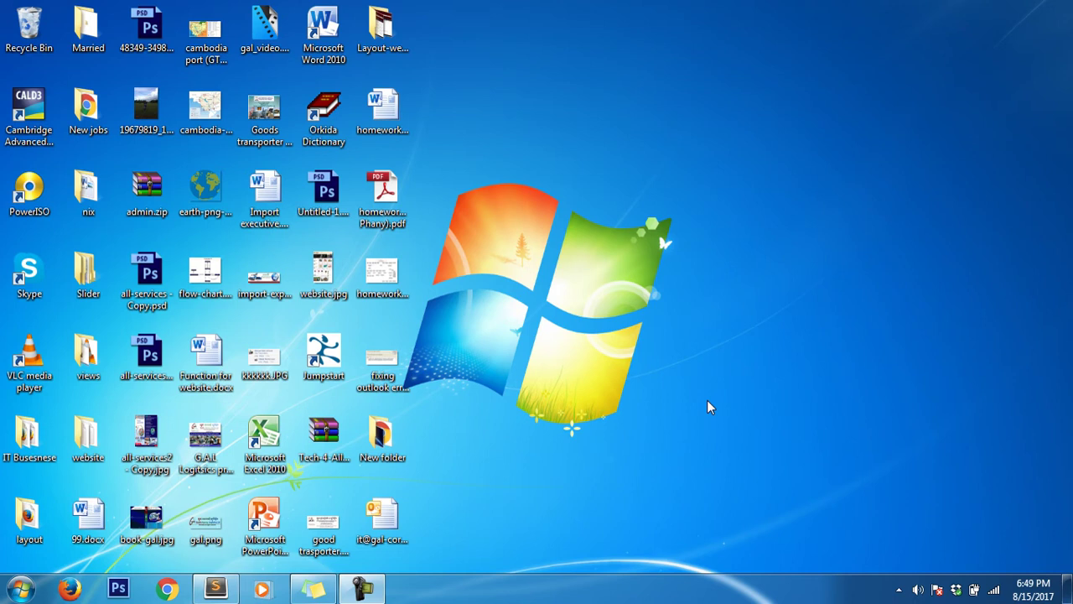
- Select the 2.19 MB .pst Outlook data file on the desktop
{"action": "left_click", "coordinate": [390, 520]}
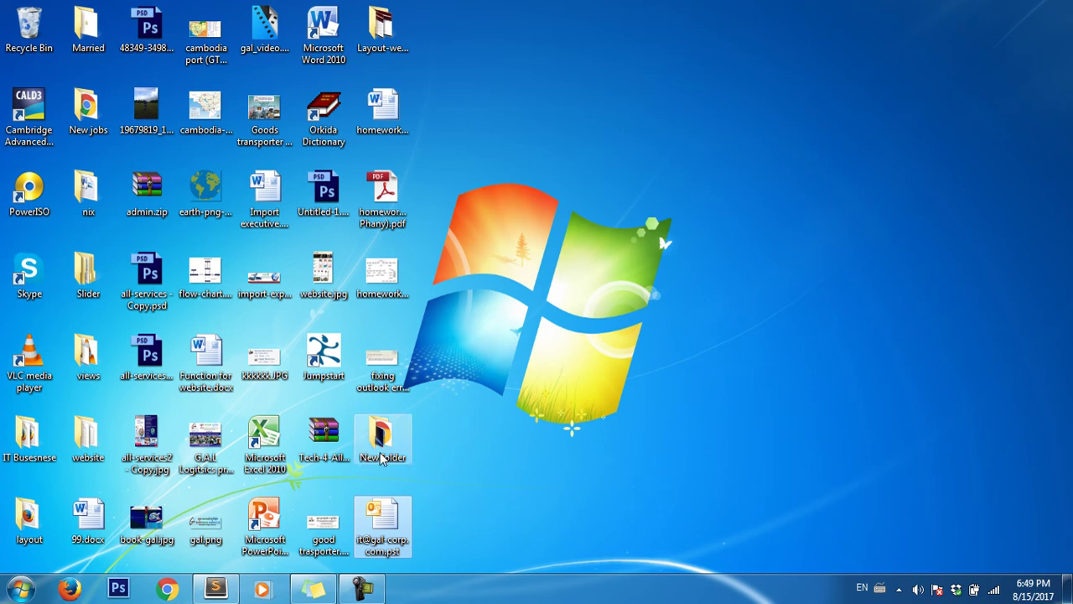
- Copy the .pst file and create a new folder named outlook on drive D
{"action": "right_click", "coordinate": [397, 526]}
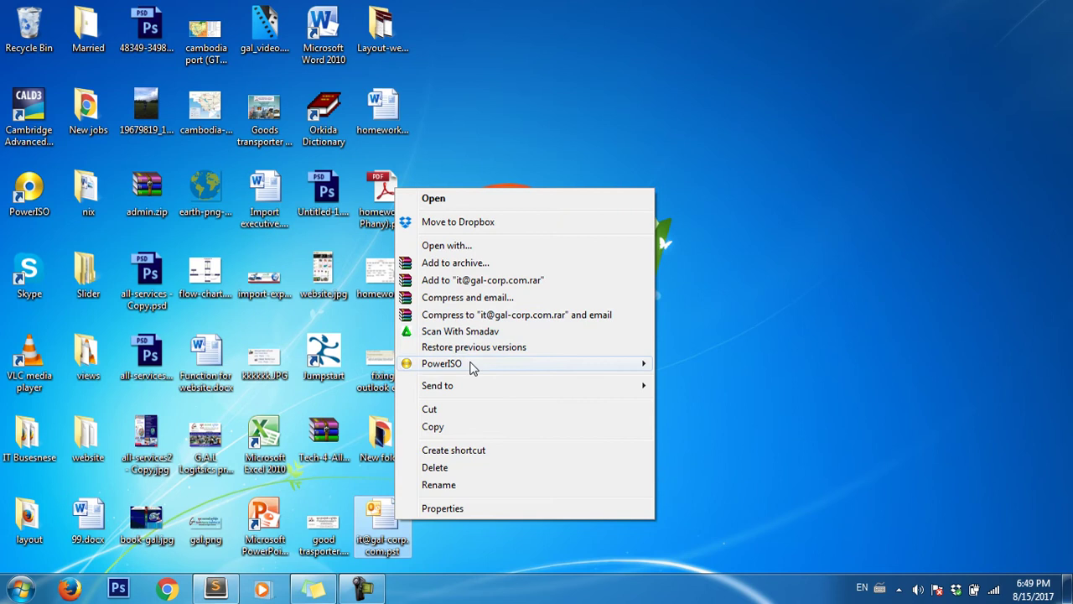
{"action": "left_click", "coordinate": [467, 429]}
{"action": "left_click", "coordinate": [20, 589]}
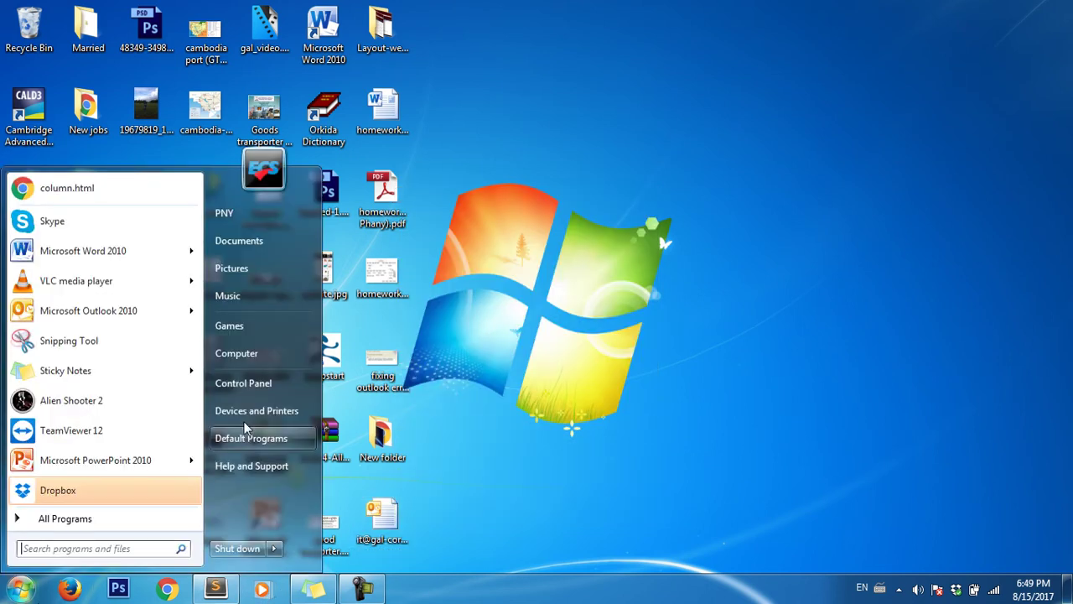
{"action": "left_click", "coordinate": [259, 366]}
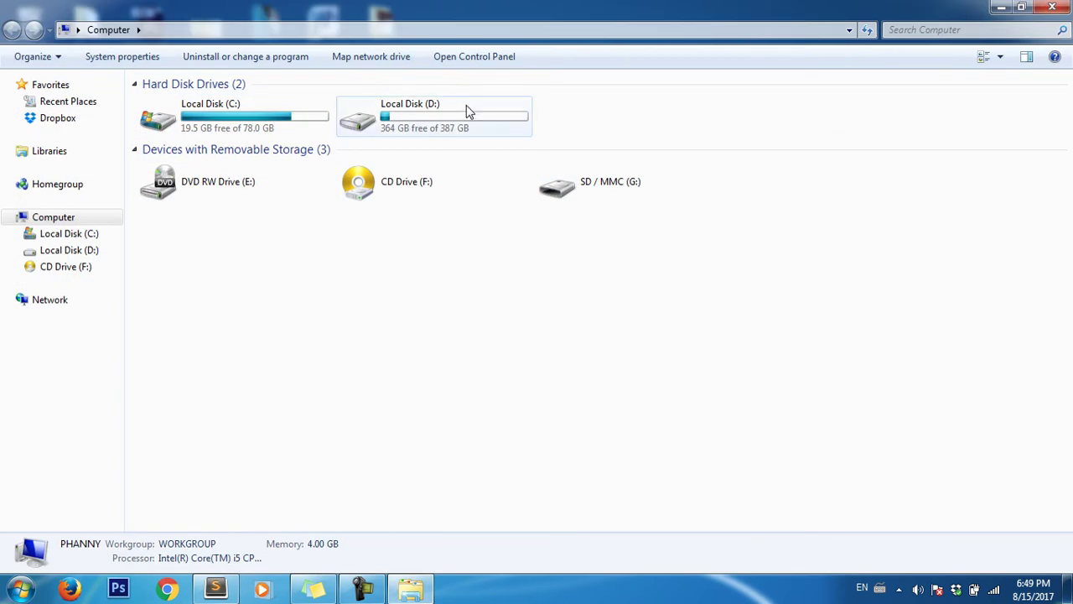
{"action": "double_click", "coordinate": [466, 107]}
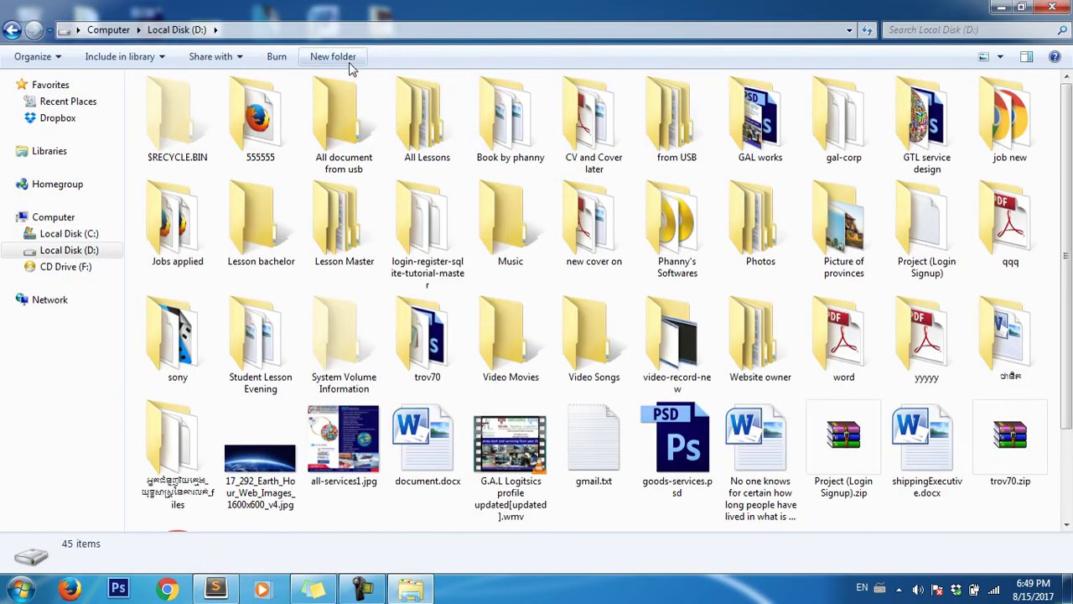
{"action": "left_click", "coordinate": [342, 61]}
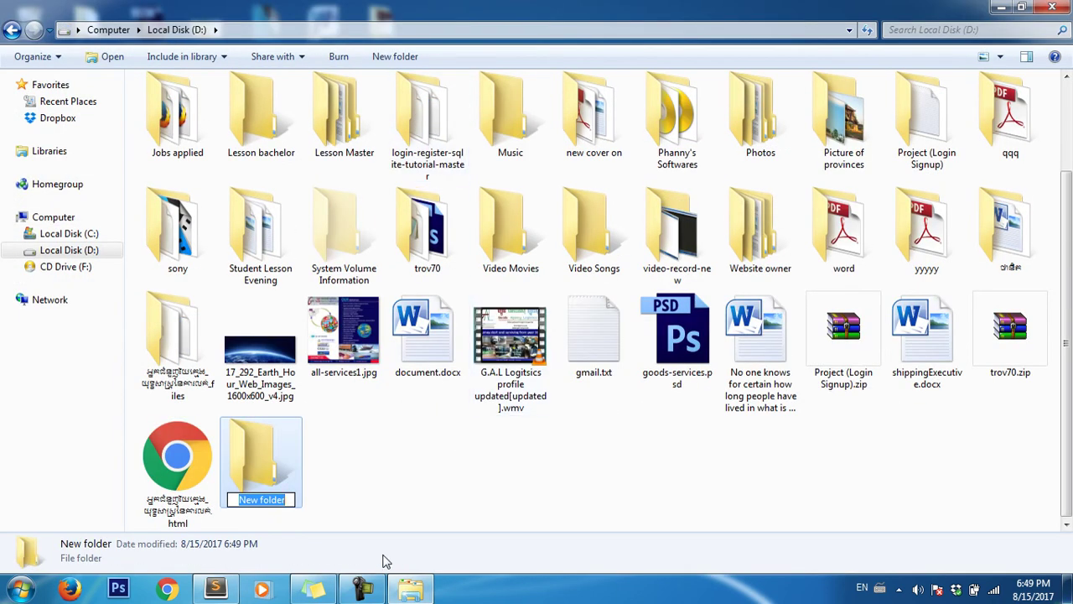
{"action": "type", "text": "outlook"}
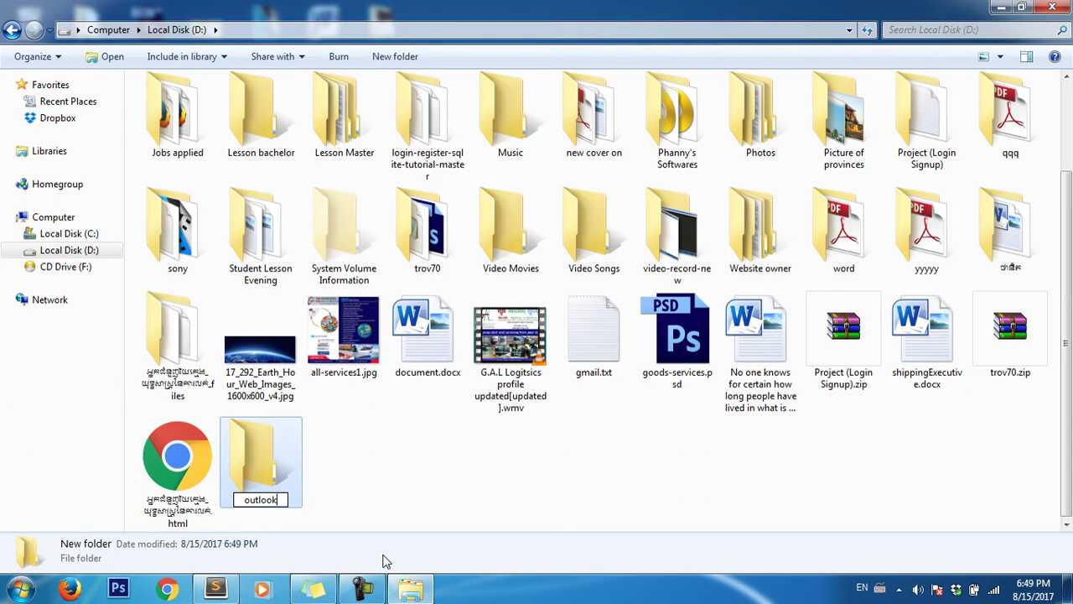
{"action": "key", "text": "Return"}
{"action": "key", "text": "Return"}
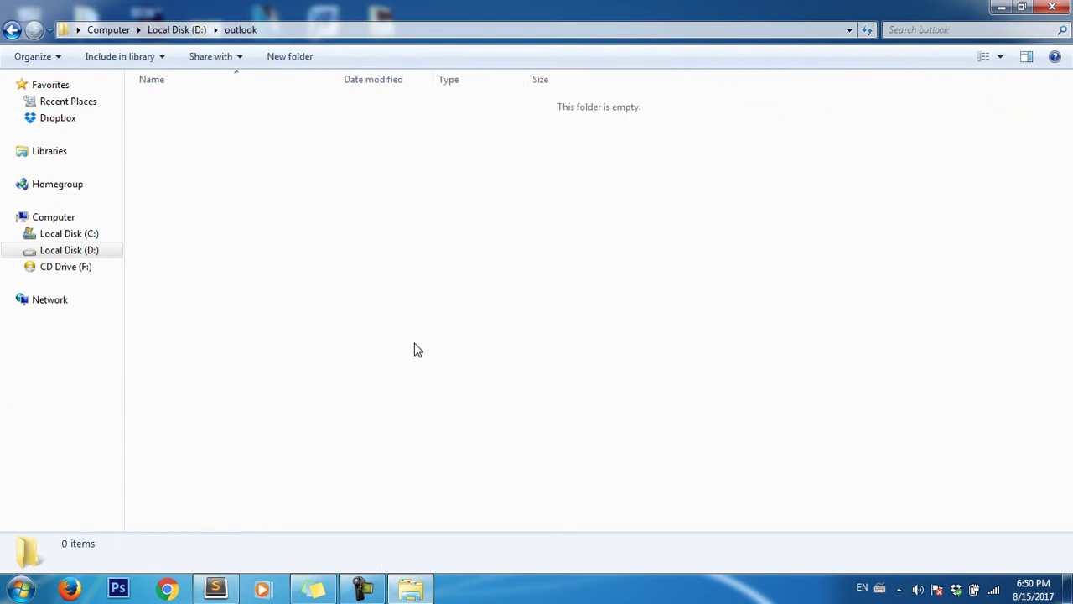
- Paste the .pst copy into D:\outlook and return to the desktop
{"action": "key", "text": "ctrl+v"}
{"action": "left_click", "coordinate": [552, 273]}
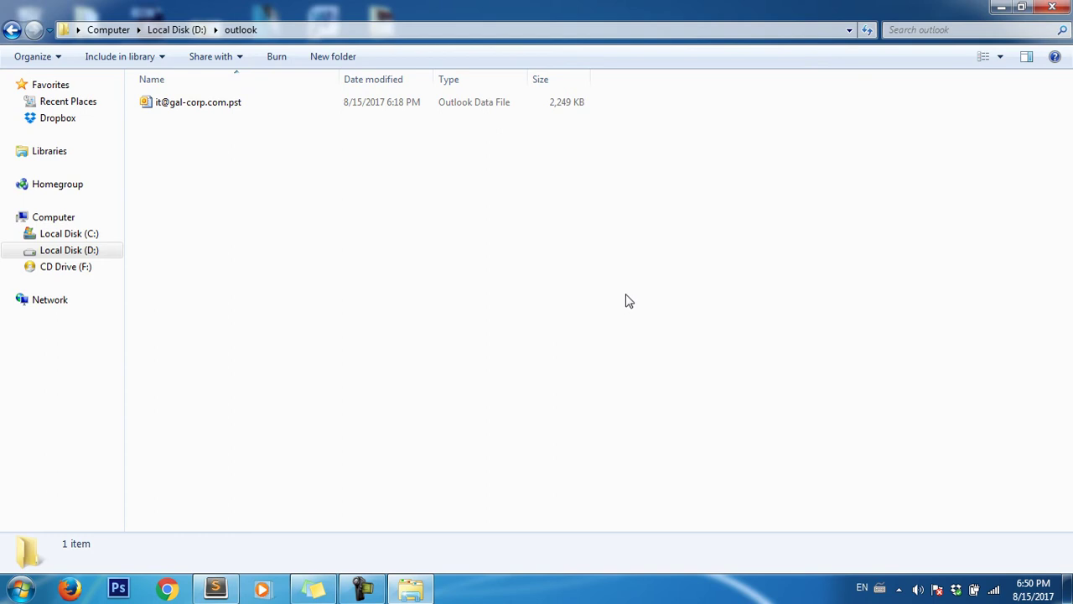
{"action": "left_click", "coordinate": [249, 104]}
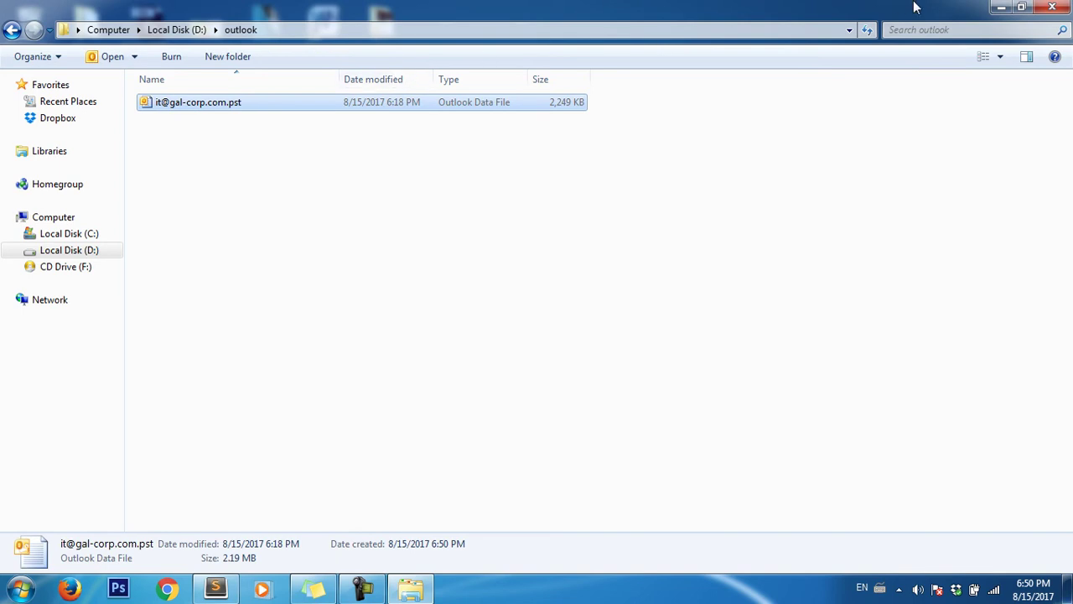
{"action": "left_click", "coordinate": [1002, 6]}
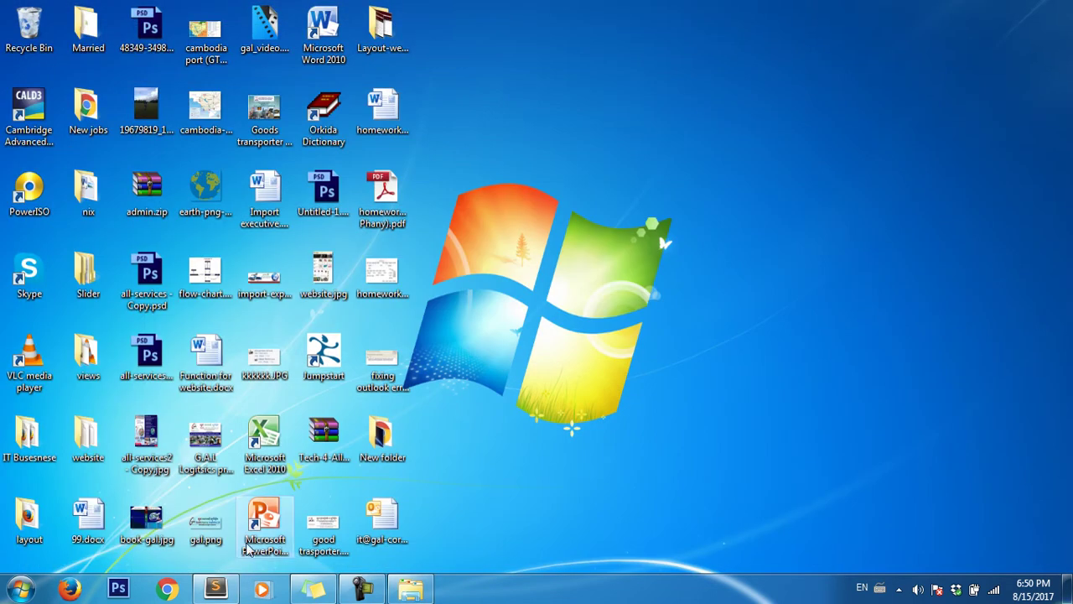
- From Control Panel > Mail, add a new manually configured Internet E-mail account
{"action": "left_click", "coordinate": [20, 590]}
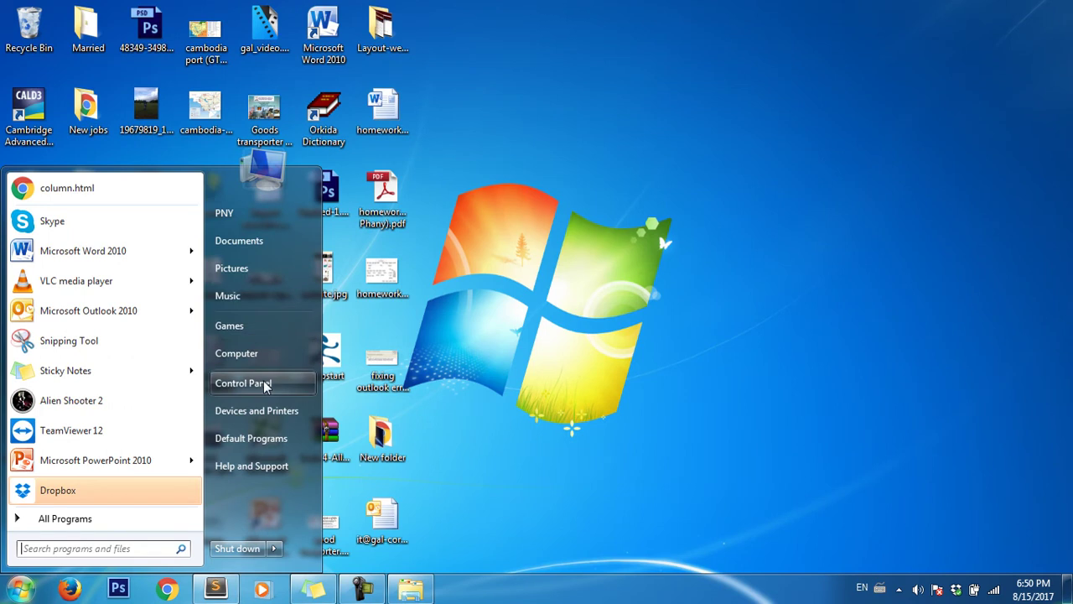
{"action": "left_click", "coordinate": [264, 384]}
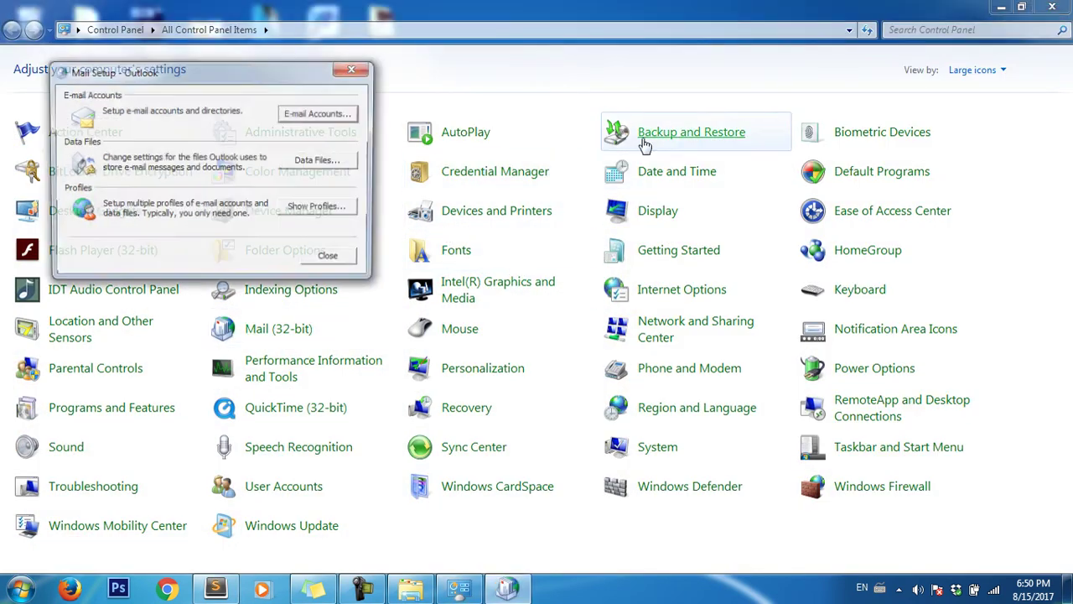
{"action": "left_click", "coordinate": [331, 119]}
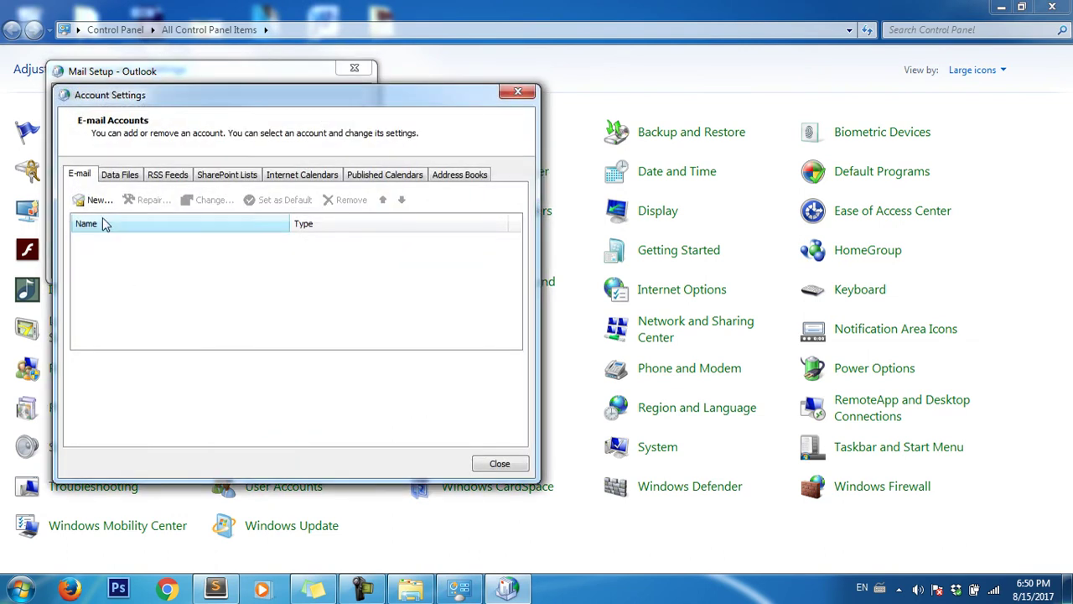
{"action": "left_click", "coordinate": [95, 201]}
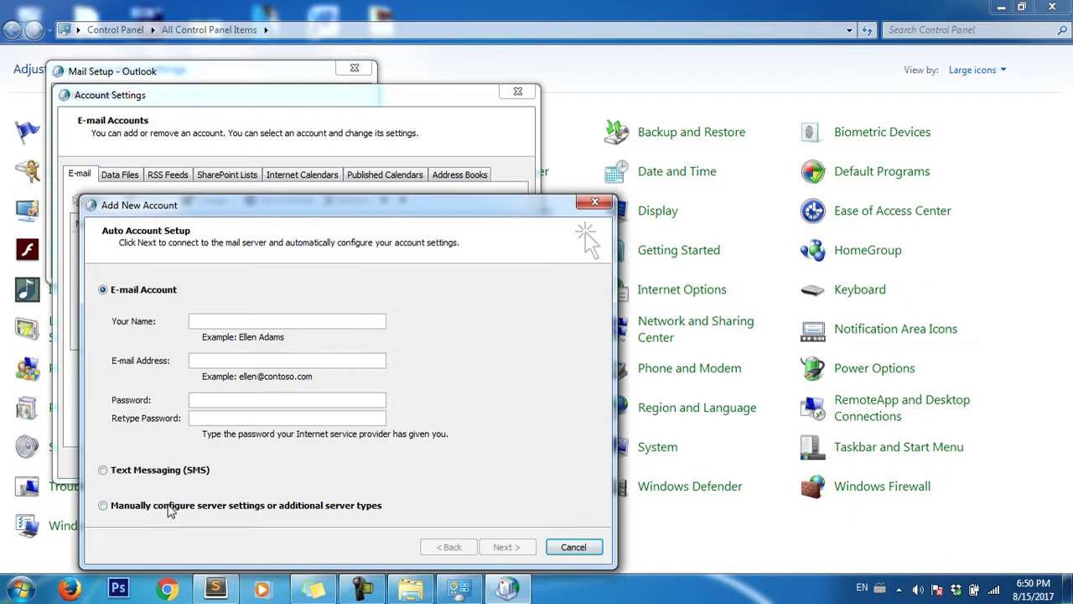
{"action": "left_click", "coordinate": [167, 507]}
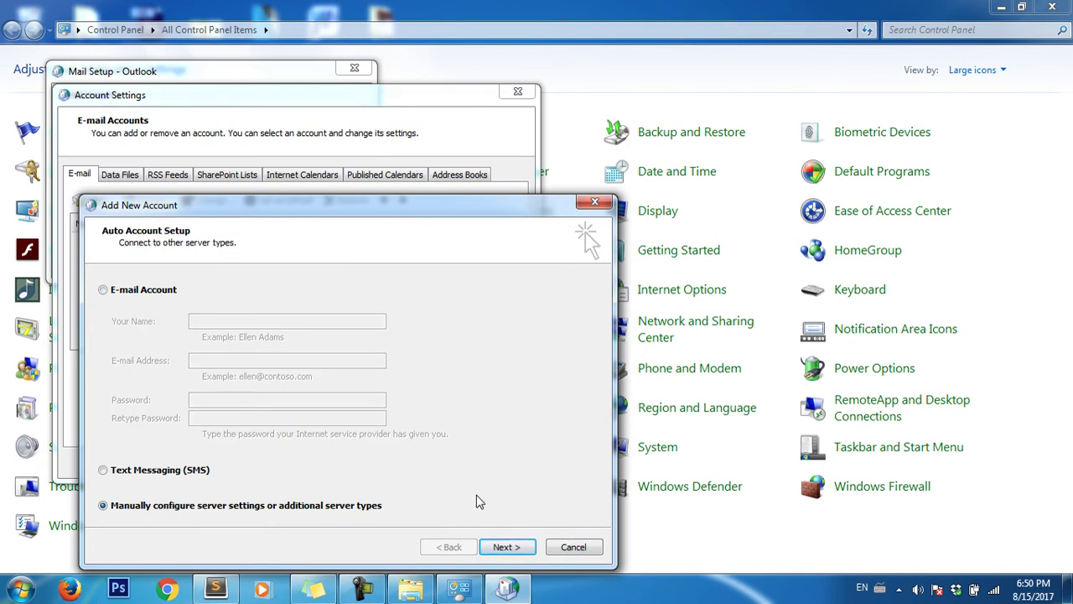
{"action": "left_click", "coordinate": [507, 550]}
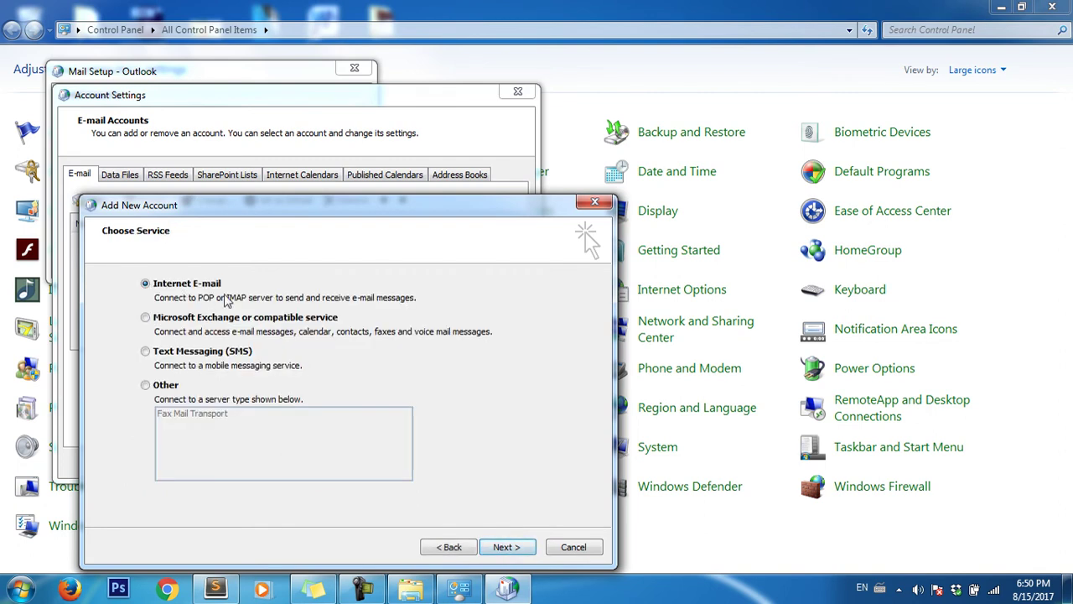
{"action": "left_click", "coordinate": [515, 547]}
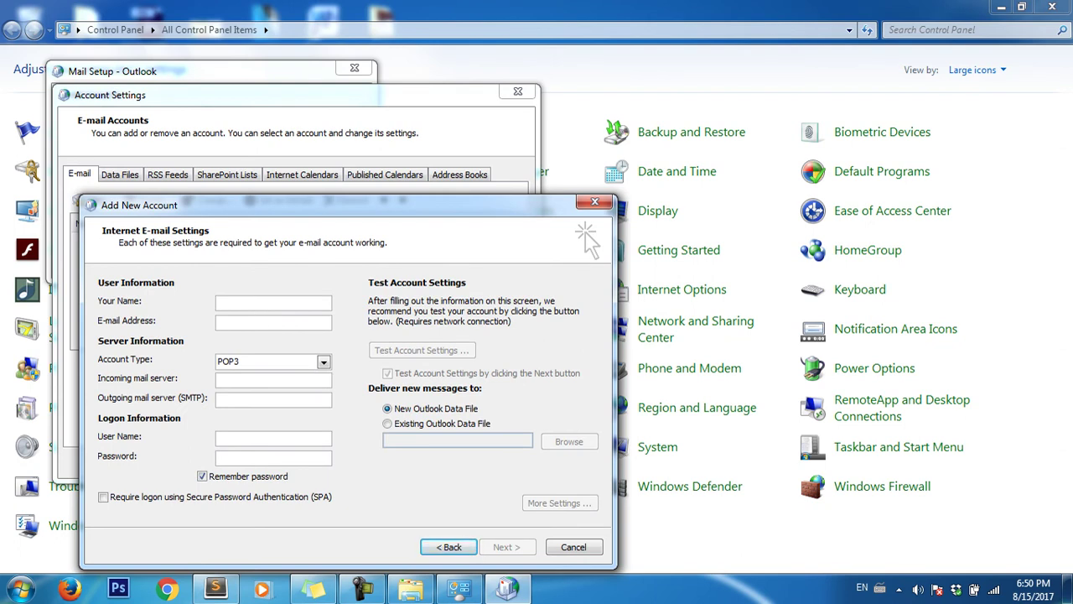
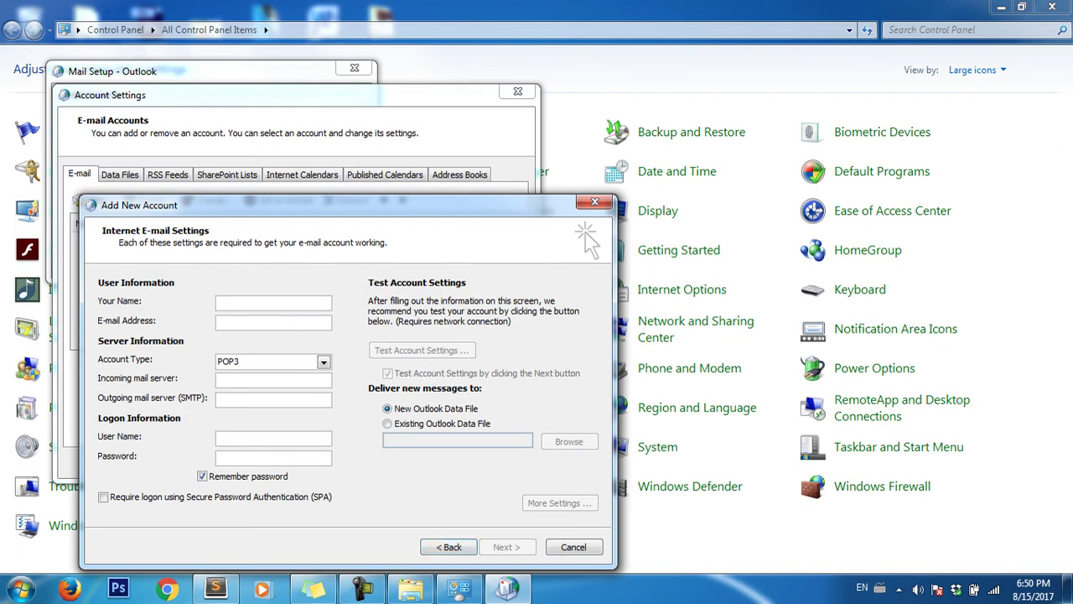
- Enter the user's display name and the account's e-mail address
{"action": "key", "text": "Tab"}
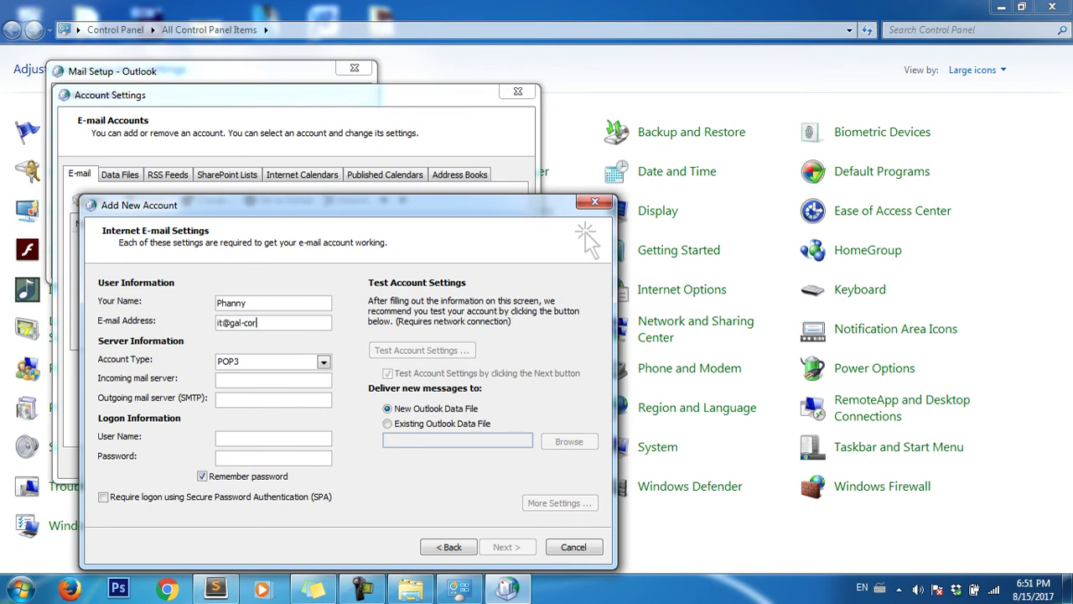
{"action": "key", "text": "Tab"}
{"action": "key", "text": "Tab"}
- Set mail.gal-corp.com as incoming and outgoing server, then enter the logon user name and password
{"action": "type", "text": "mai"}
{"action": "type", "text": "l.gal-cor"}
{"action": "type", "text": "p.com"}
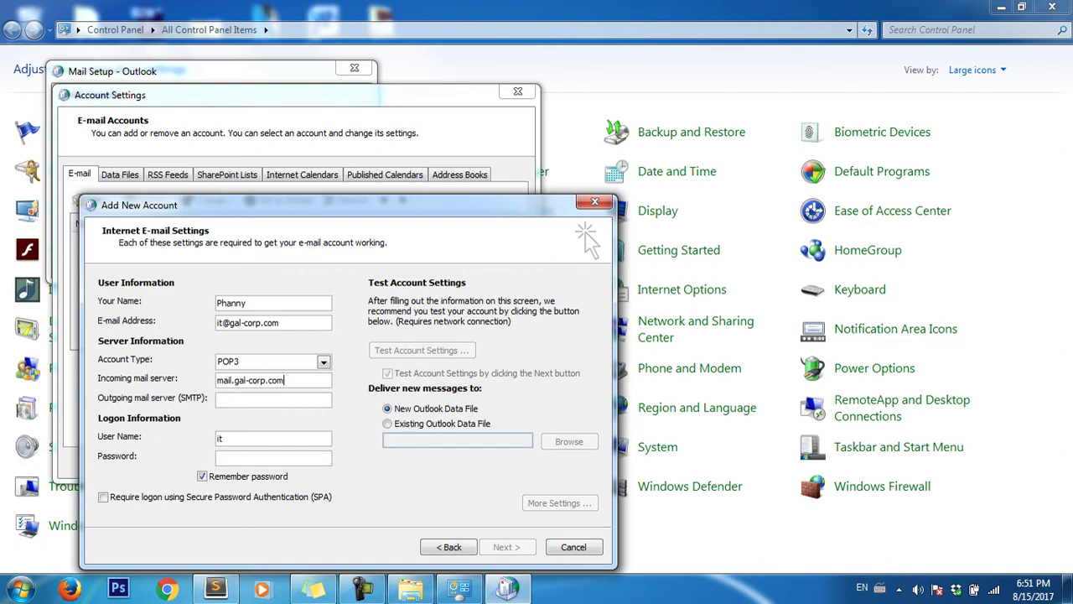
{"action": "type", "text": "mail"}
{"action": "type", "text": ".g"}
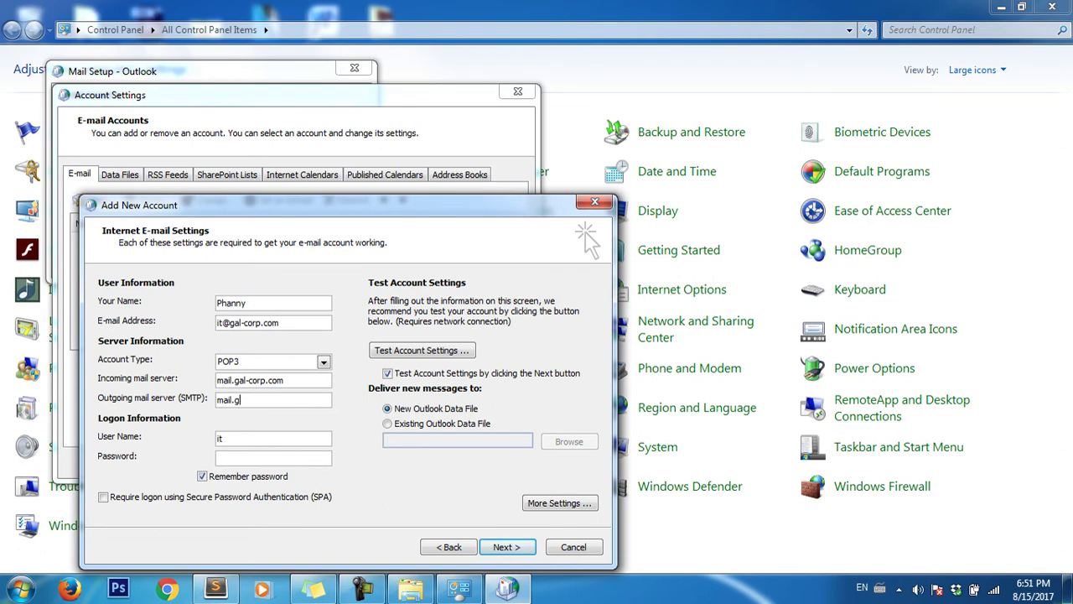
{"action": "type", "text": "al-corp.com"}
{"action": "key", "text": "BackSpace"}
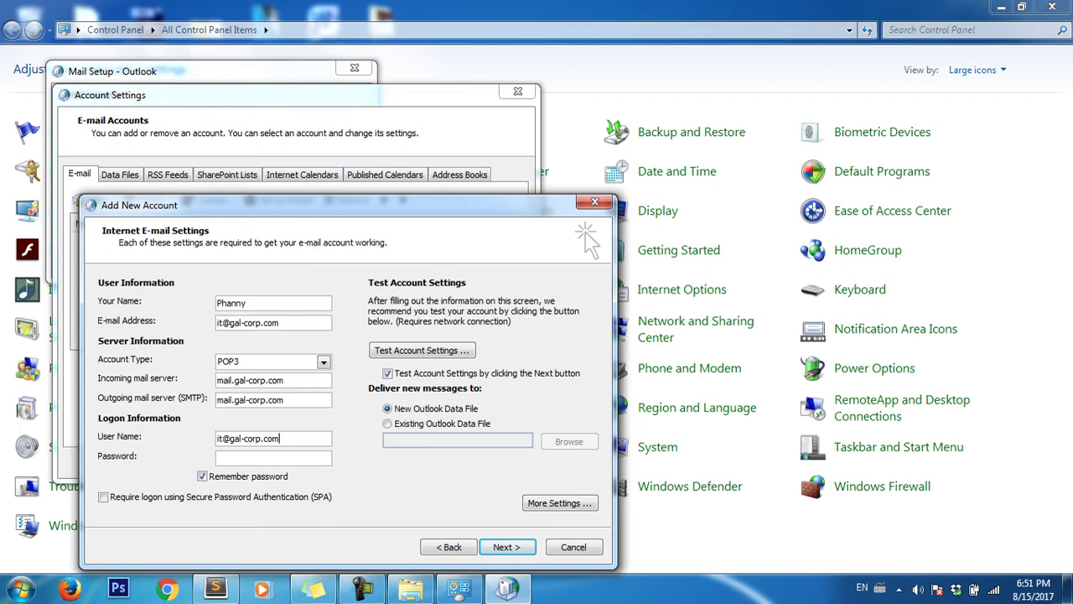
{"action": "type", "text": "*******"}
{"action": "key", "text": "Tab"}
{"action": "key", "text": "Tab"}
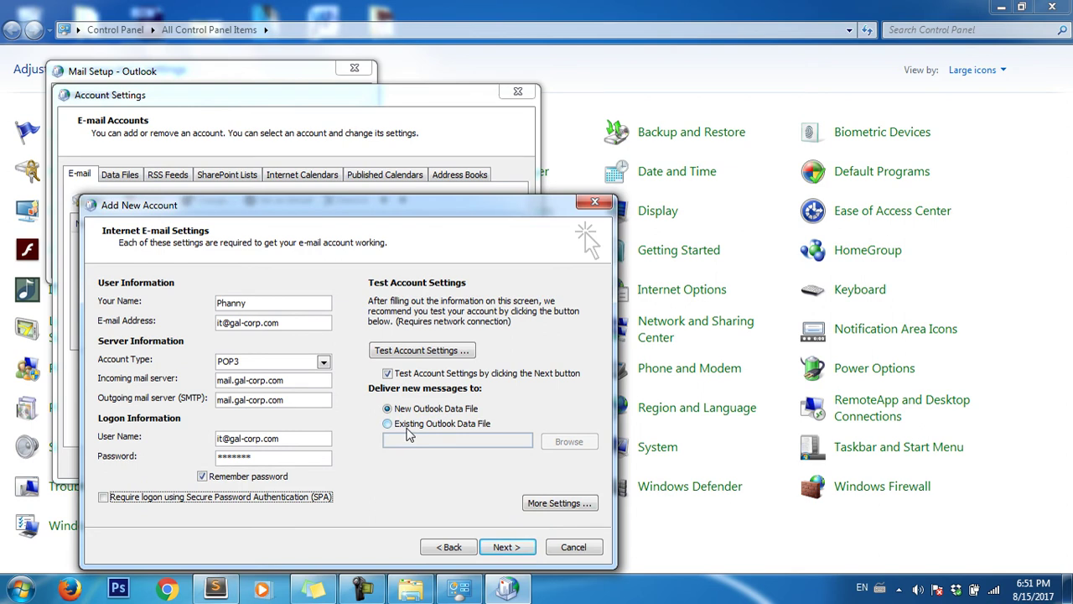
- Deliver new mail into the existing .pst file in D:\outlook instead of a new data file
{"action": "left_click", "coordinate": [408, 424]}
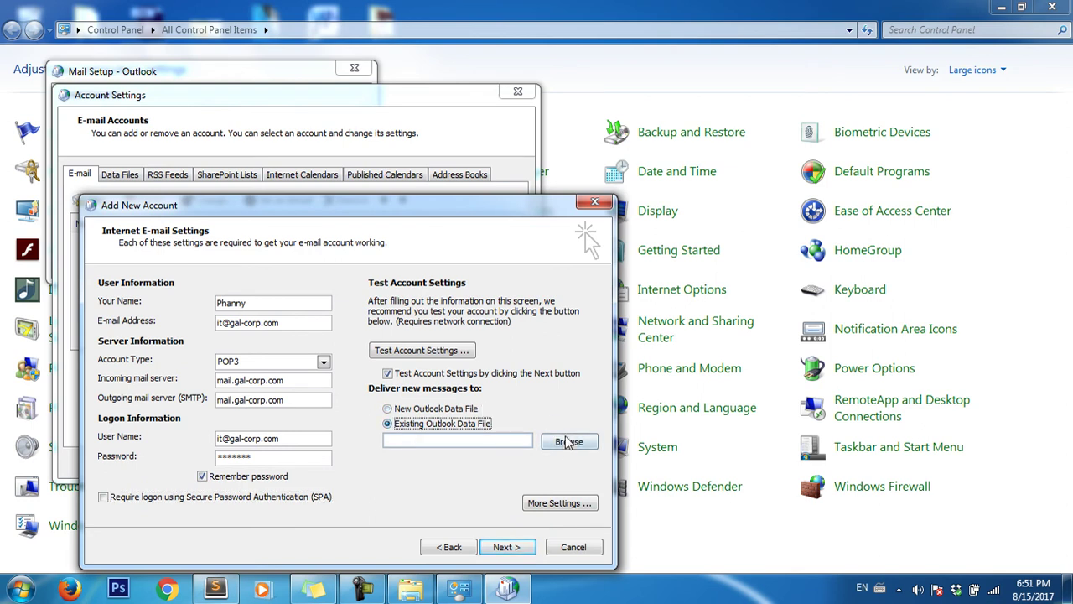
{"action": "left_click", "coordinate": [567, 446]}
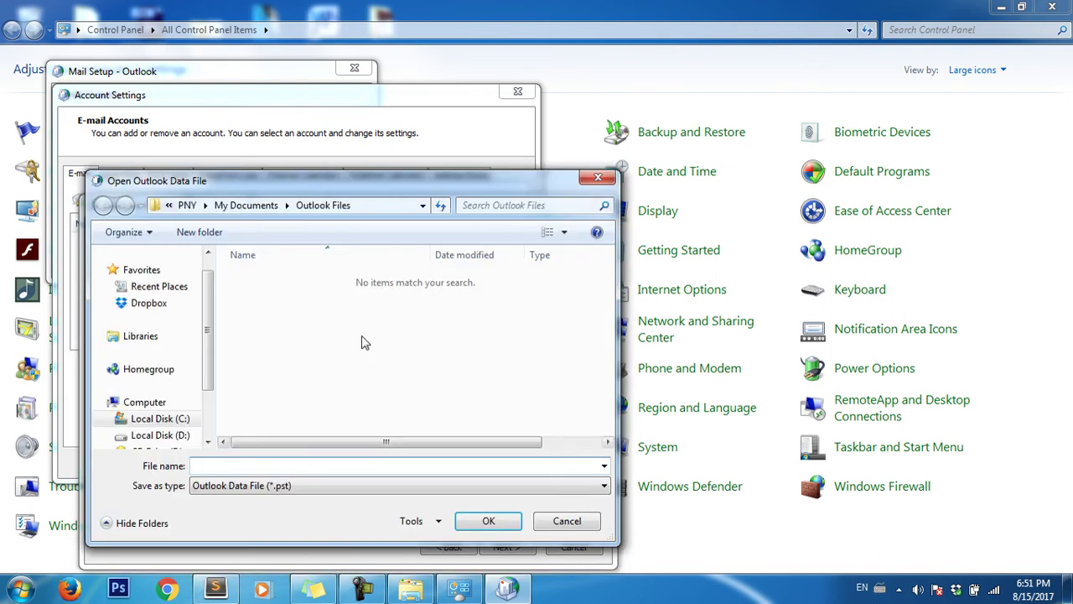
{"action": "scroll", "coordinate": [209, 348], "scroll_direction": "down", "scroll_amount": 1}
{"action": "scroll", "coordinate": [210, 348], "scroll_direction": "down", "scroll_amount": 1}
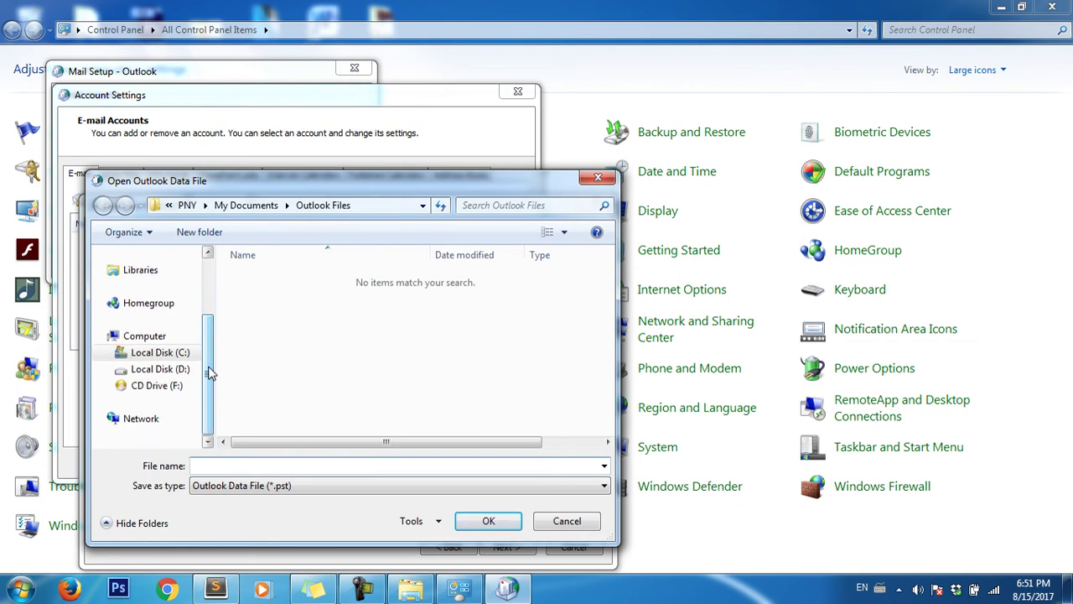
{"action": "left_click", "coordinate": [178, 371]}
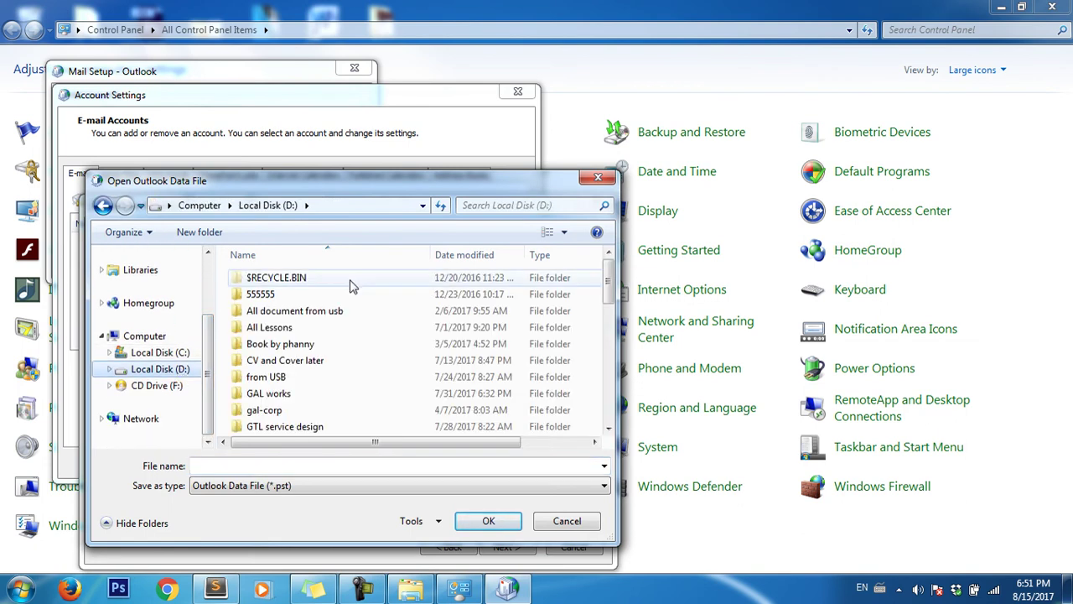
{"action": "left_click_drag", "start_coordinate": [608, 276], "coordinate": [608, 333]}
{"action": "double_click", "coordinate": [268, 356]}
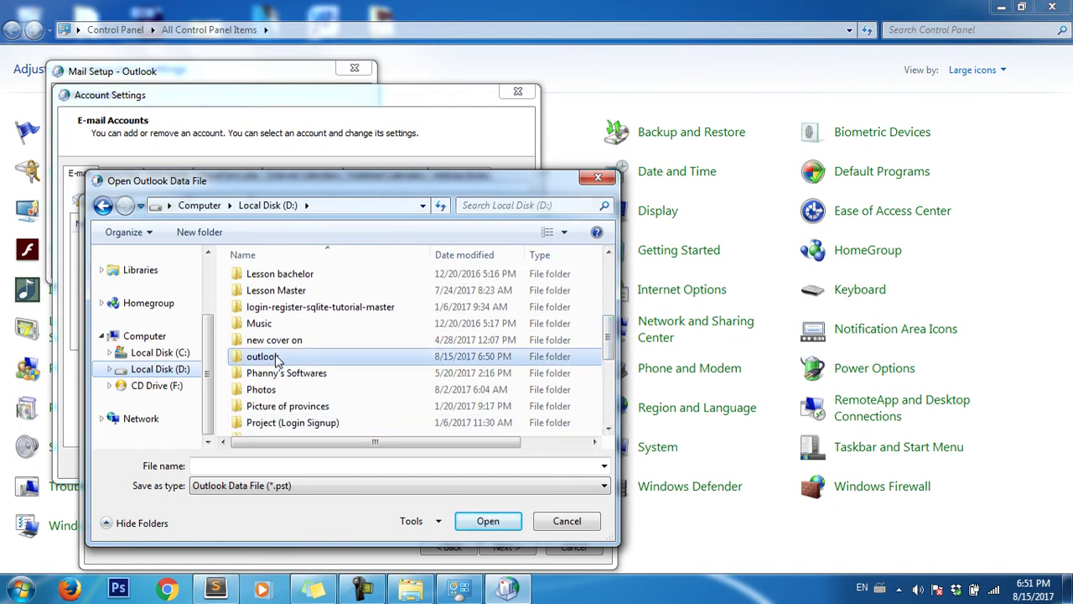
{"action": "left_click", "coordinate": [300, 285]}
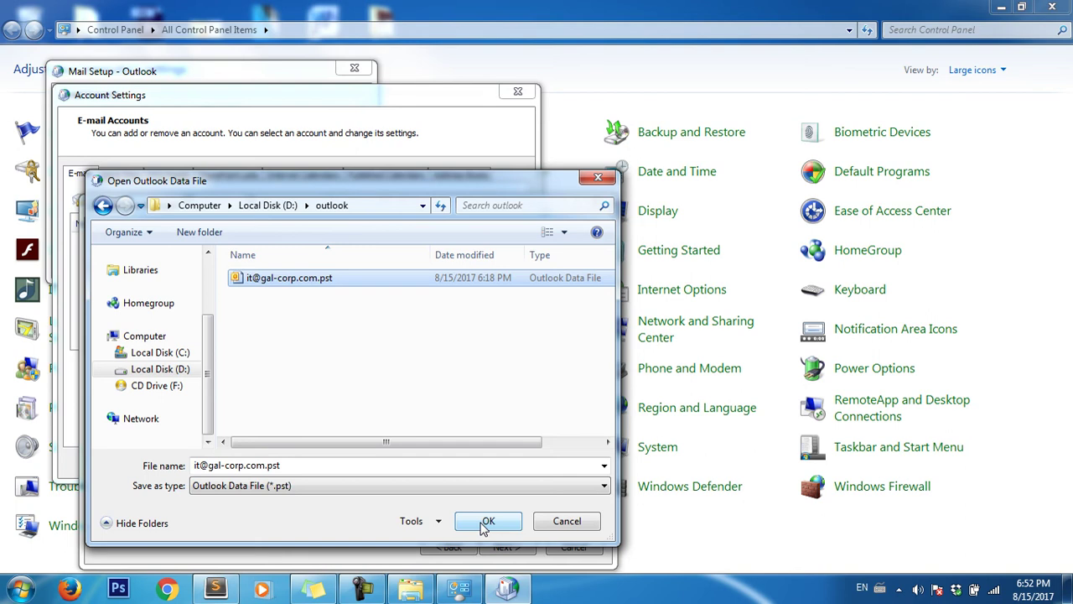
{"action": "left_click", "coordinate": [487, 521]}
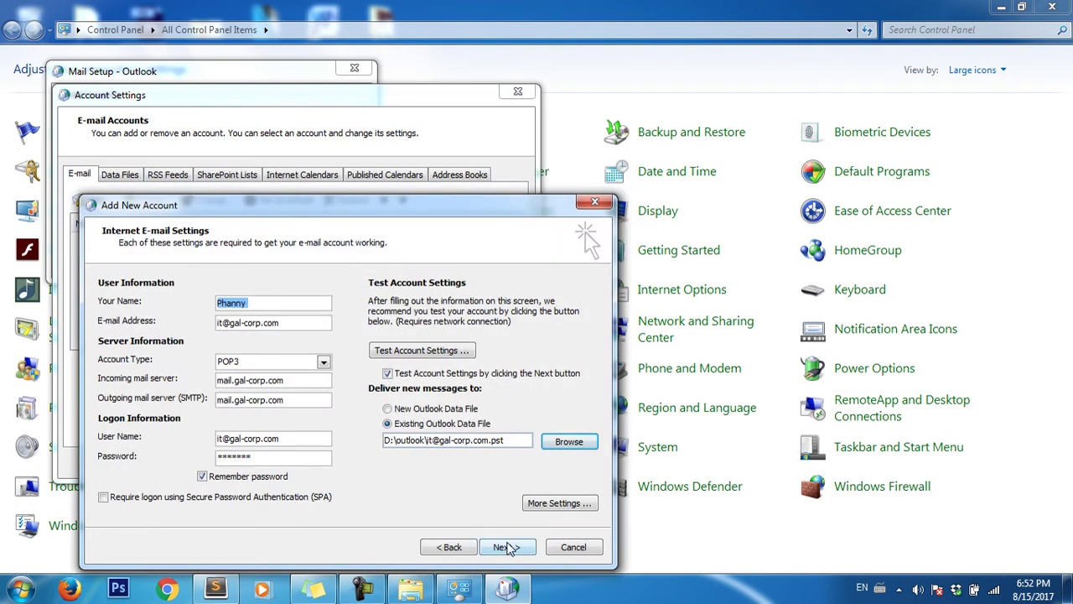
{"action": "left_click", "coordinate": [507, 547]}
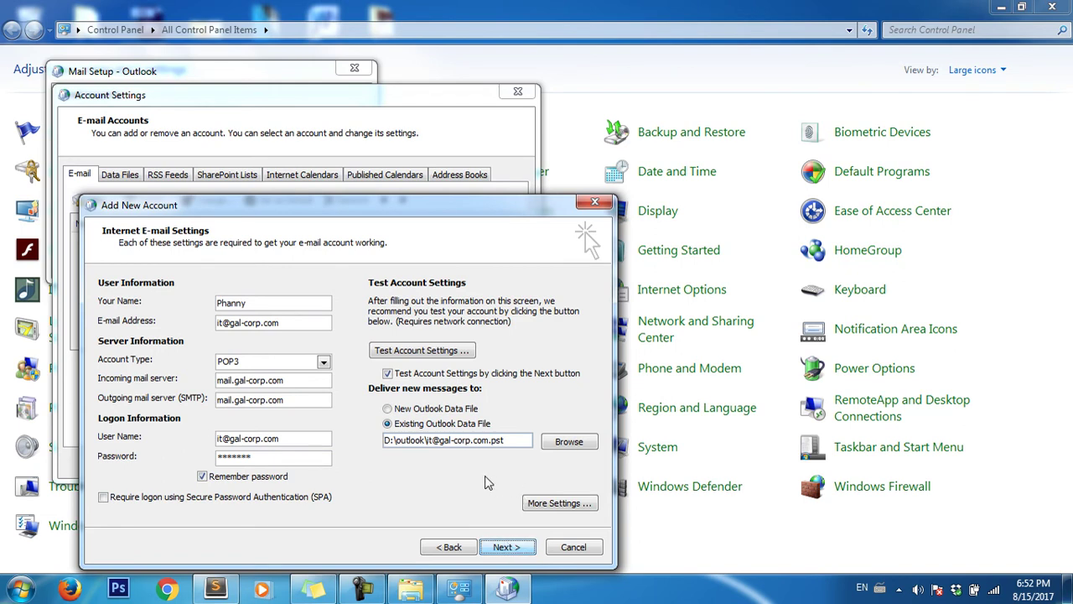
- In More Settings, enable SMTP authentication and set outgoing port 587 with TLS encryption
{"action": "left_click", "coordinate": [561, 502]}
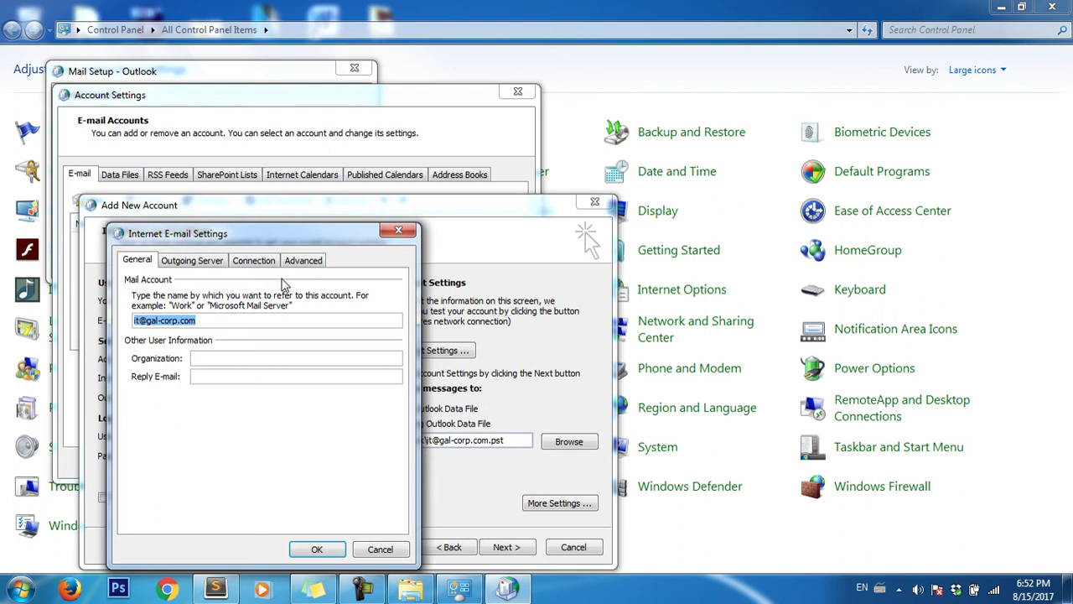
{"action": "left_click", "coordinate": [202, 261]}
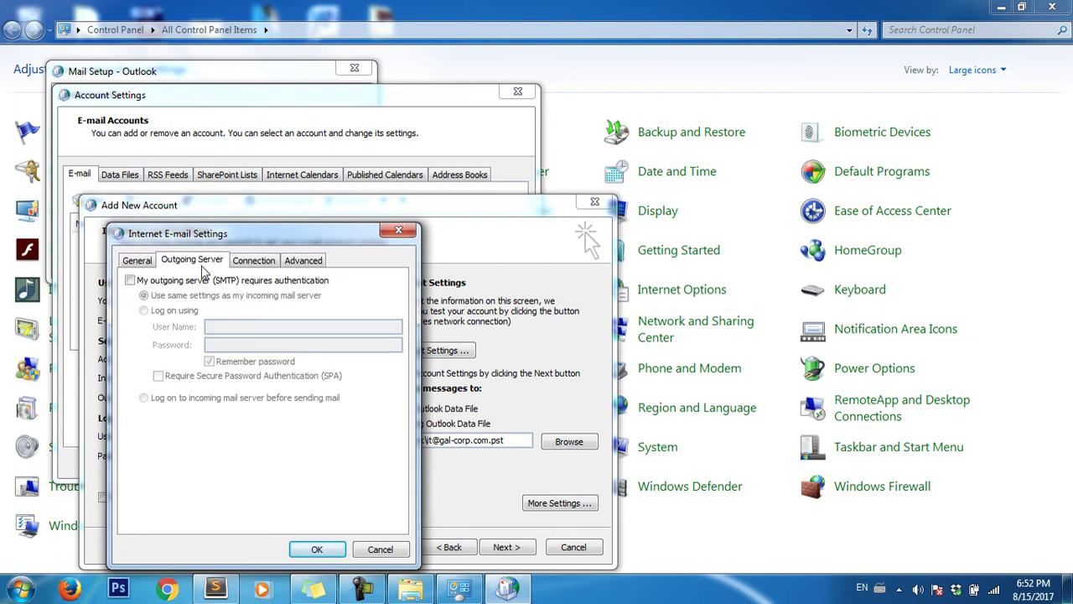
{"action": "left_click", "coordinate": [131, 280]}
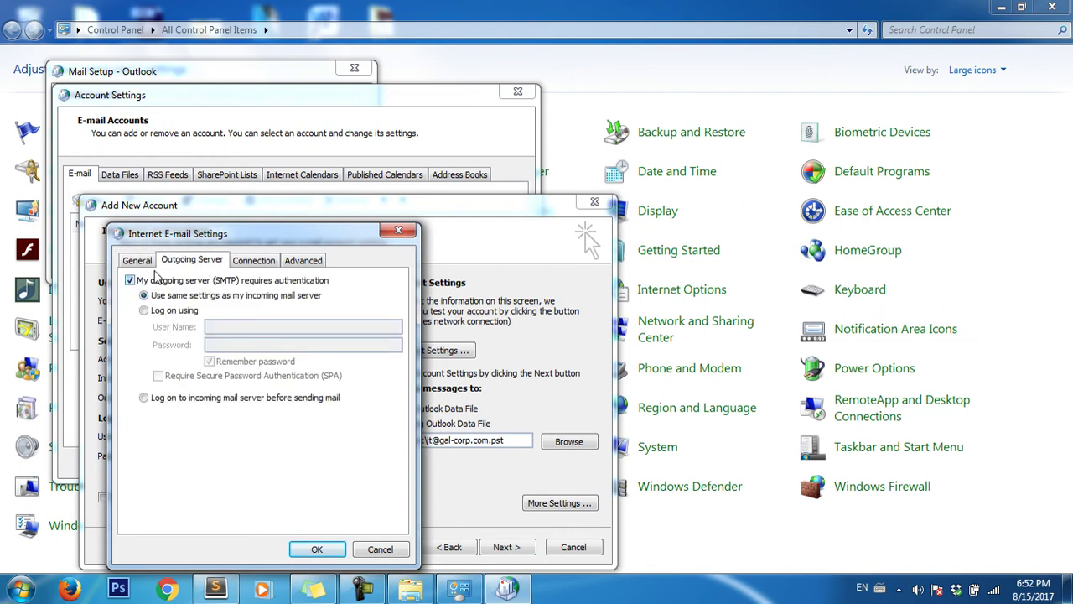
{"action": "left_click", "coordinate": [271, 262]}
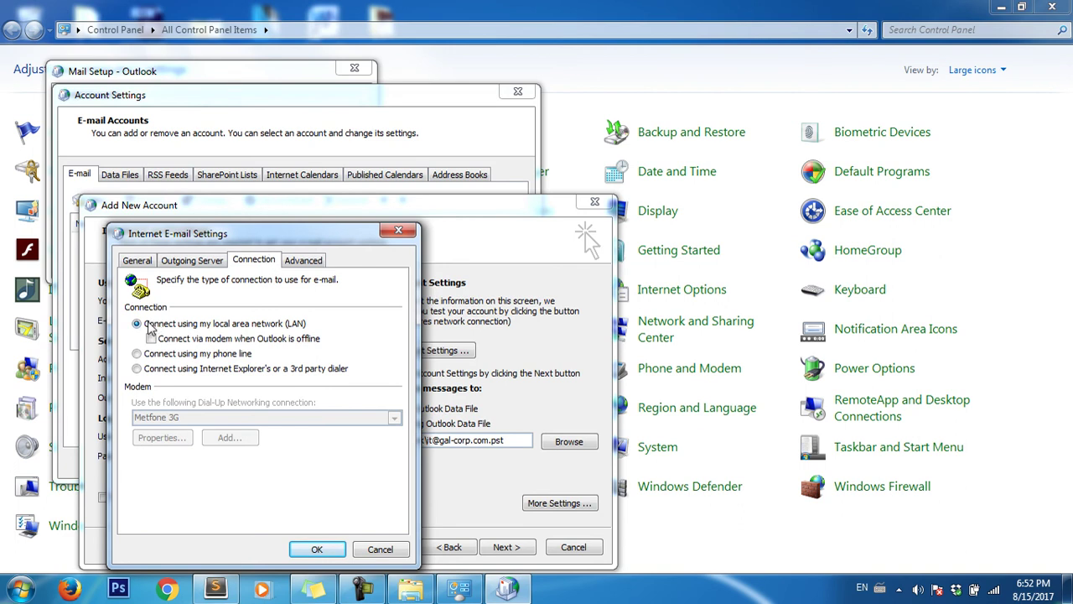
{"action": "left_click", "coordinate": [316, 262]}
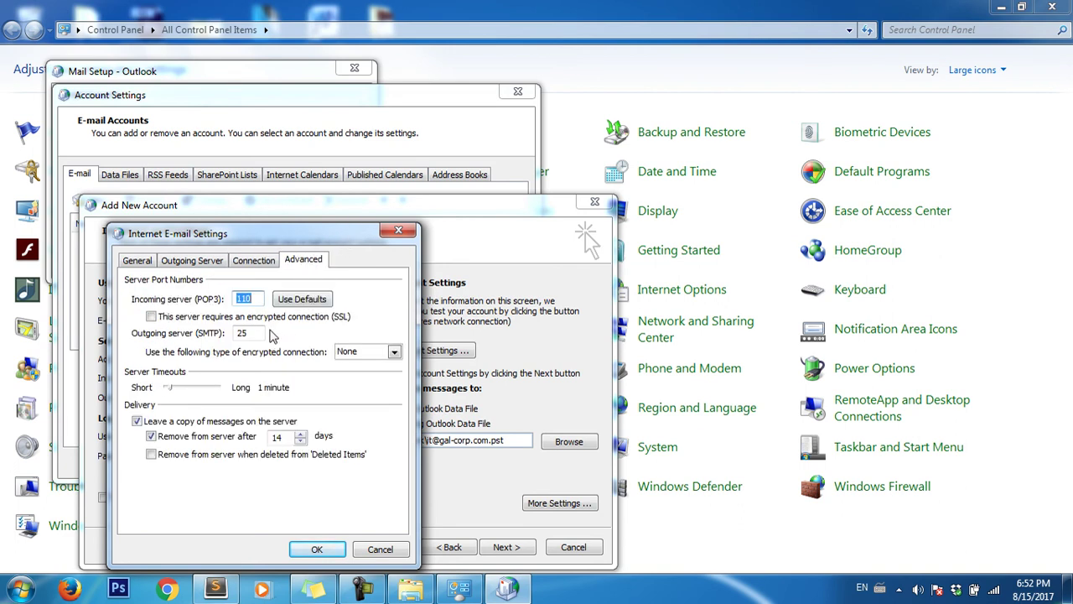
{"action": "key", "text": "Tab"}
{"action": "key", "text": "Tab"}
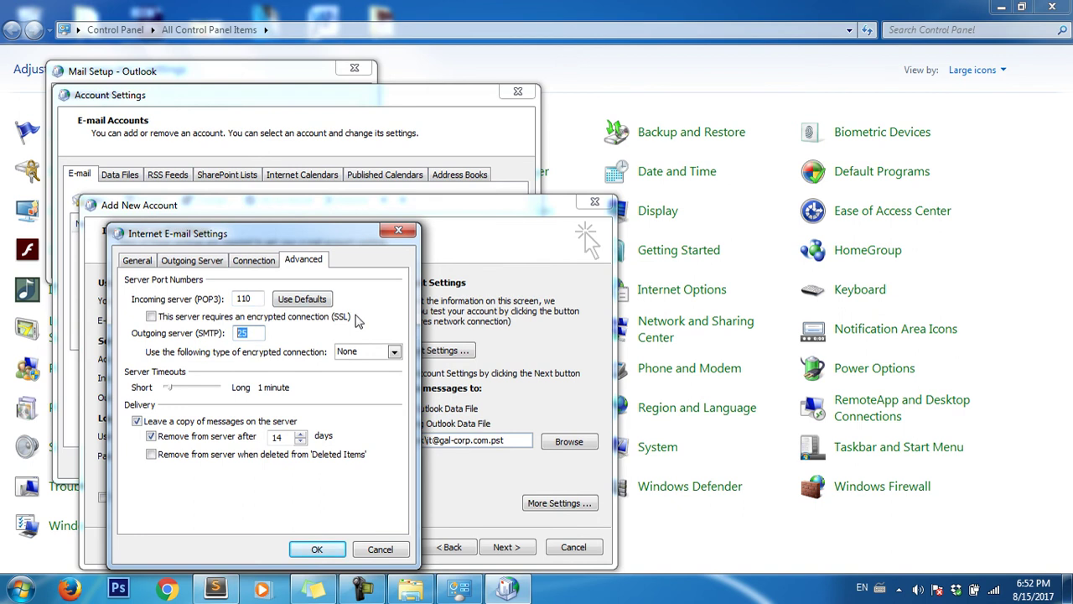
{"action": "type", "text": "5"}
{"action": "left_click", "coordinate": [378, 353]}
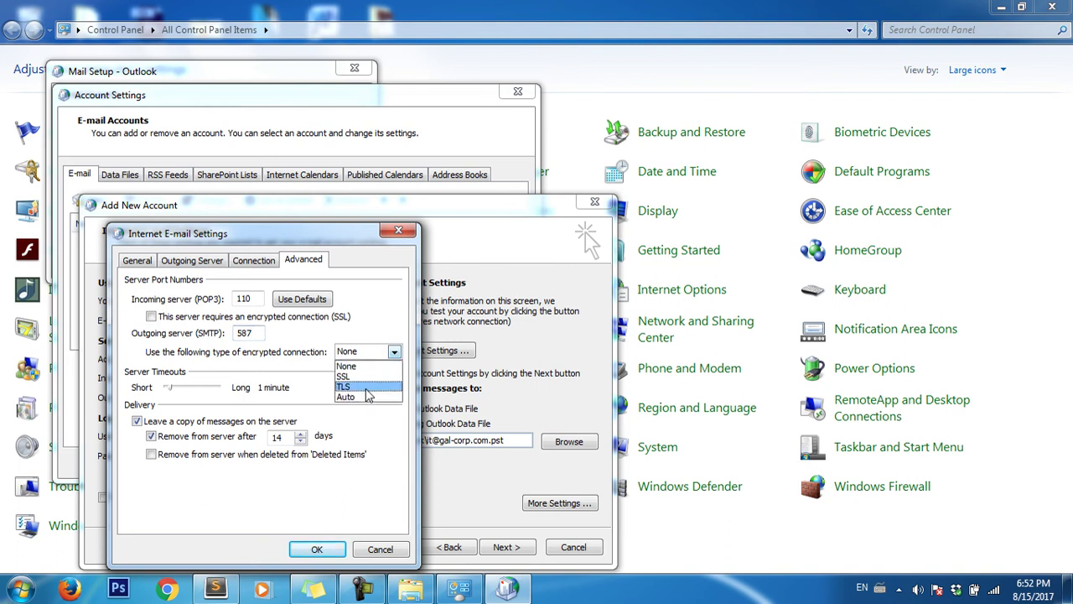
{"action": "left_click", "coordinate": [366, 389]}
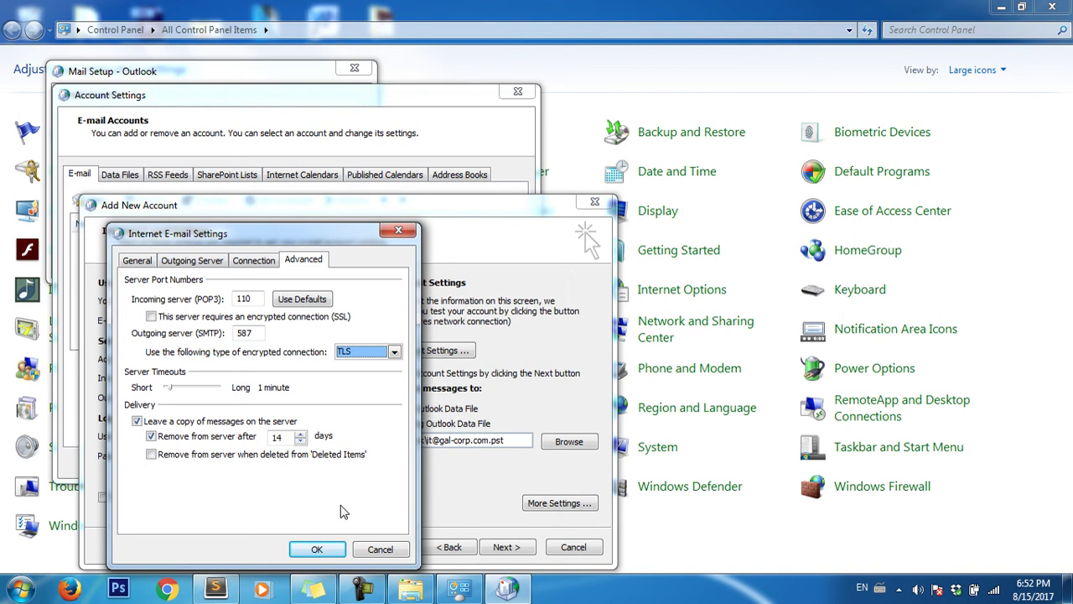
{"action": "left_click", "coordinate": [325, 548]}
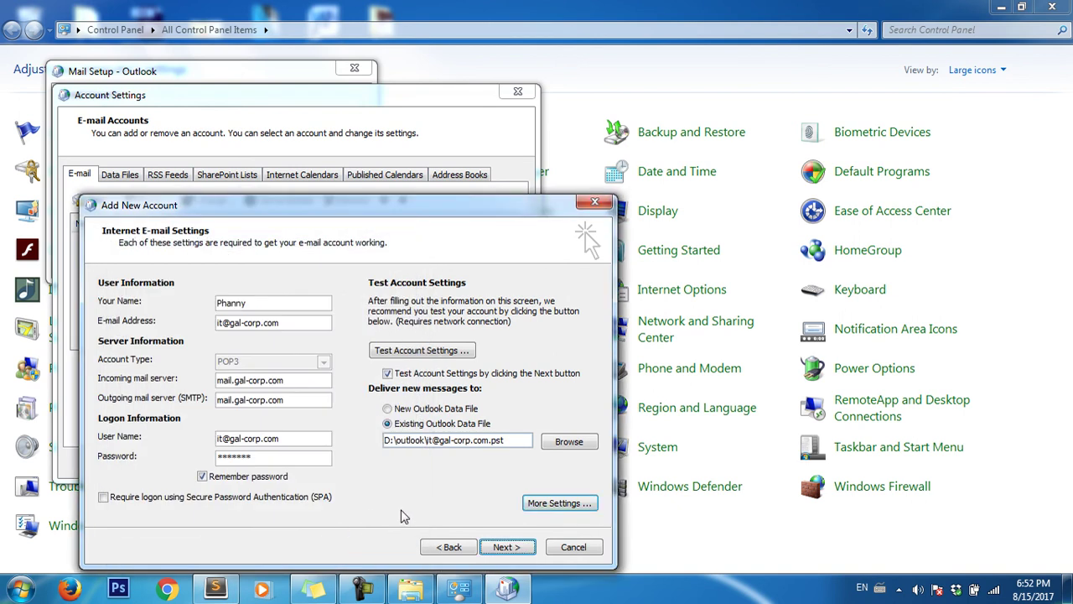
- Run the account test twice until POP3 logon and test message pass, reaching Congratulations
{"action": "left_click", "coordinate": [419, 350]}
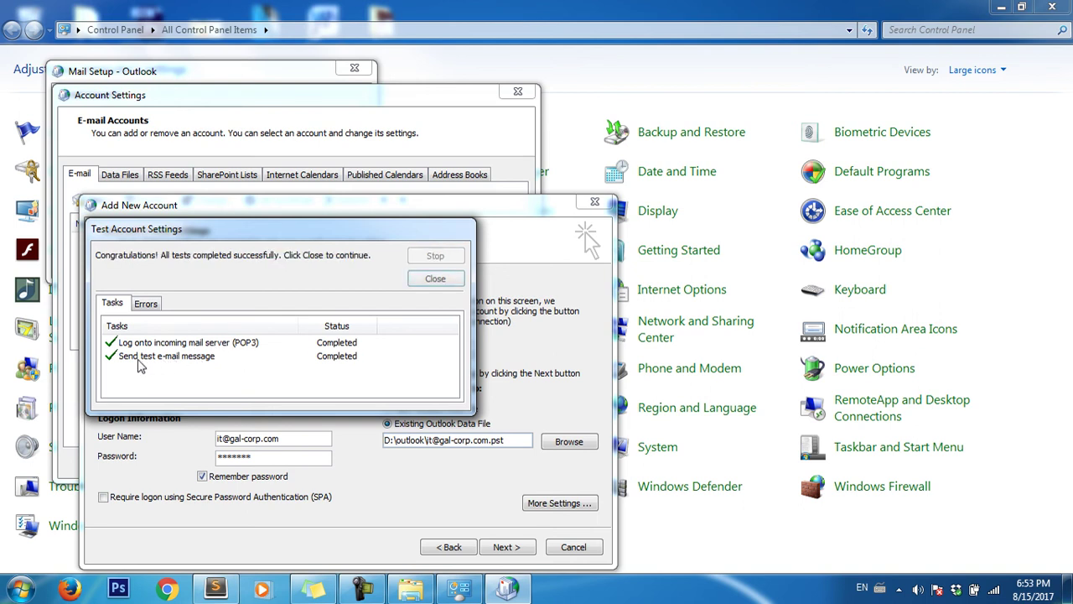
{"action": "left_click", "coordinate": [429, 279]}
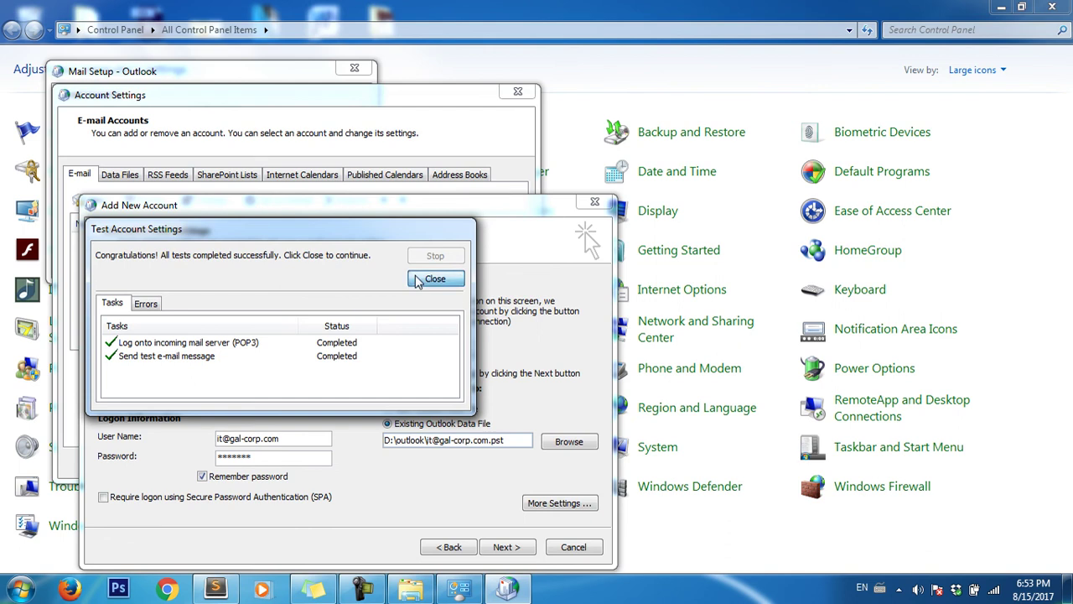
{"action": "left_click", "coordinate": [506, 547]}
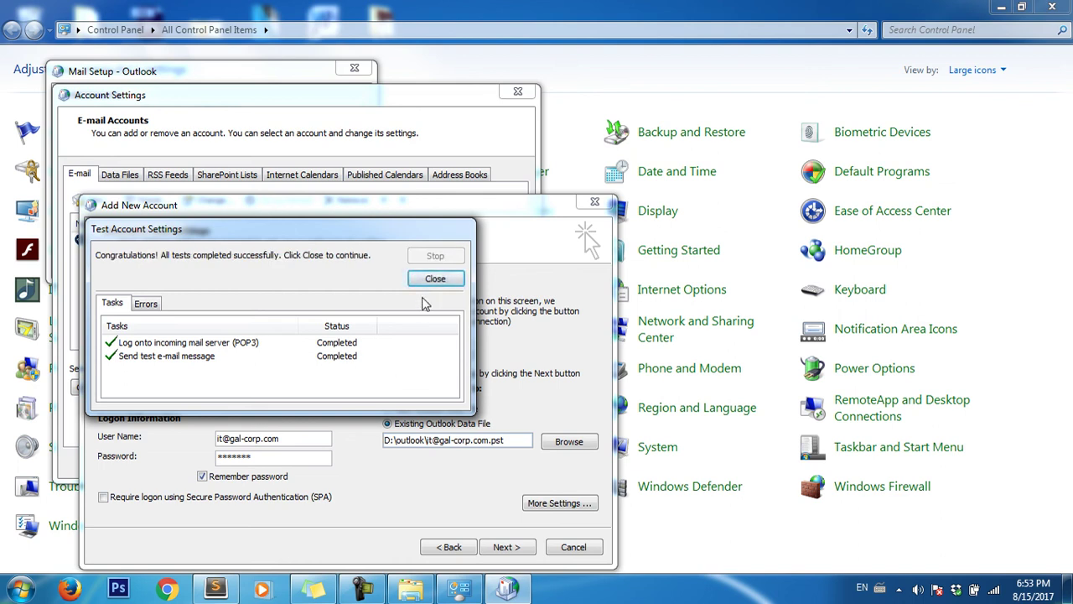
{"action": "left_click", "coordinate": [435, 280]}
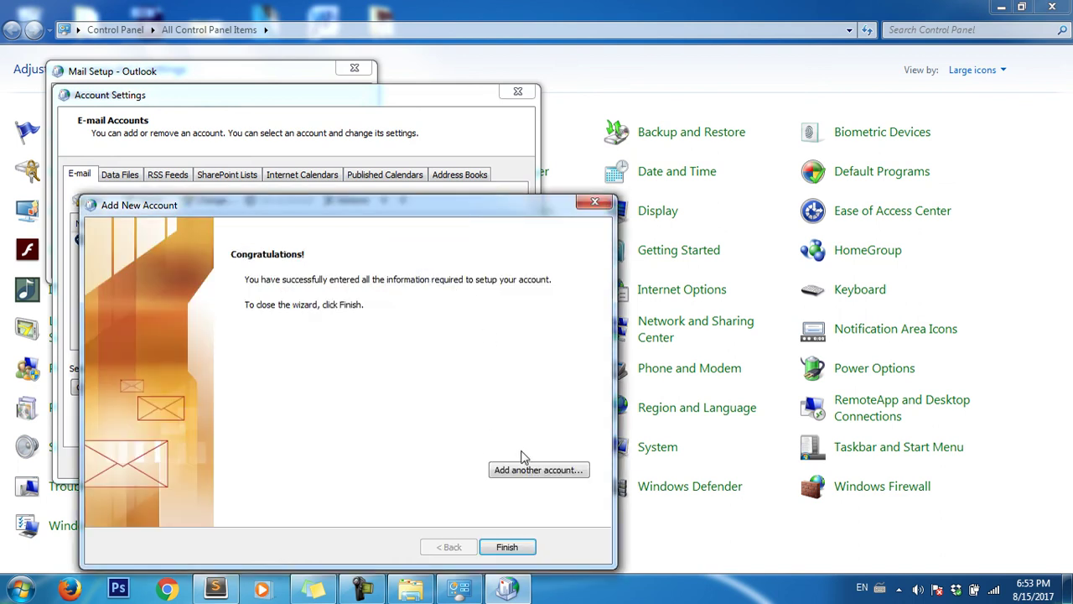
- Finish the wizard and close Account Settings, Mail Setup and Control Panel
{"action": "left_click", "coordinate": [507, 548]}
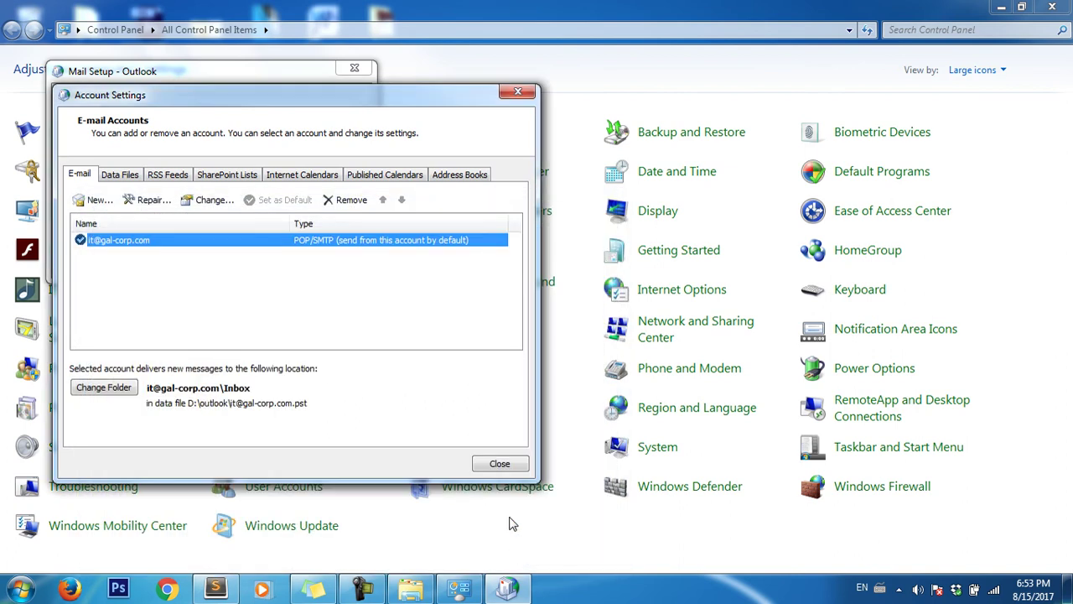
{"action": "left_click", "coordinate": [500, 466]}
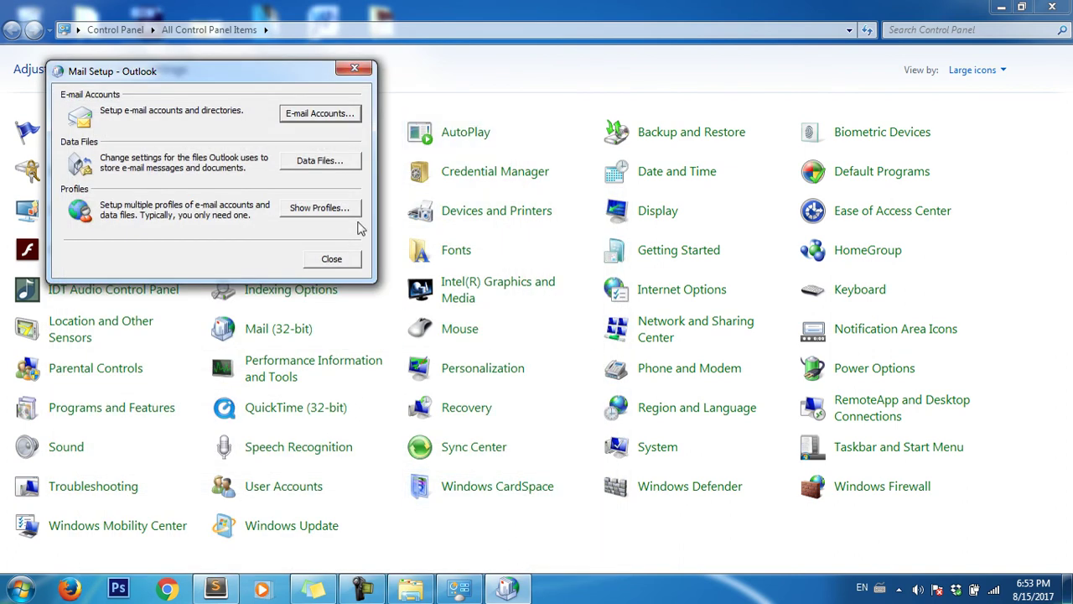
{"action": "left_click", "coordinate": [330, 259]}
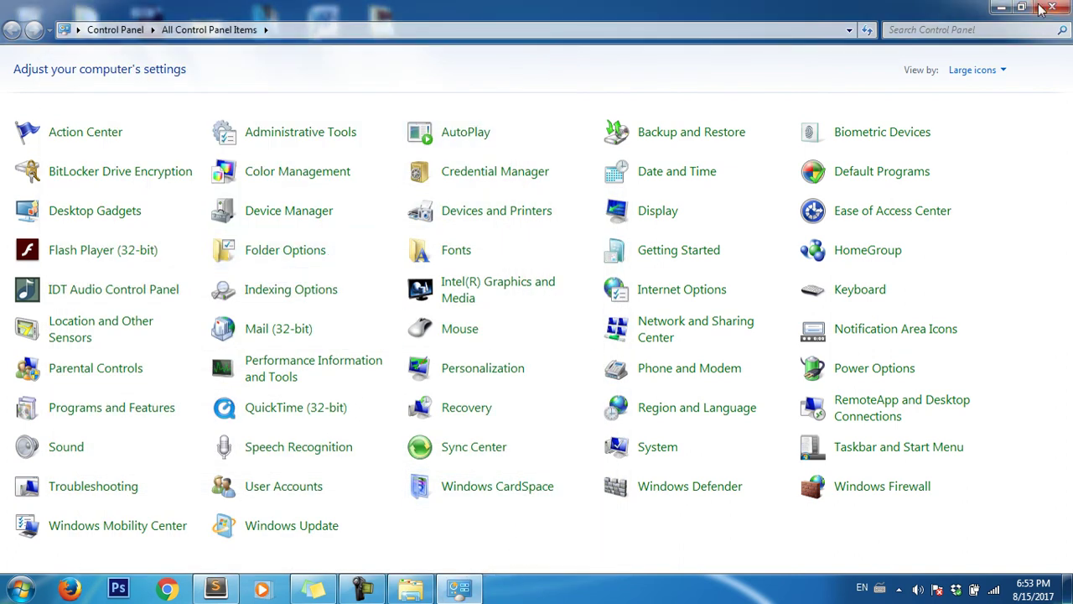
{"action": "left_click", "coordinate": [1051, 7]}
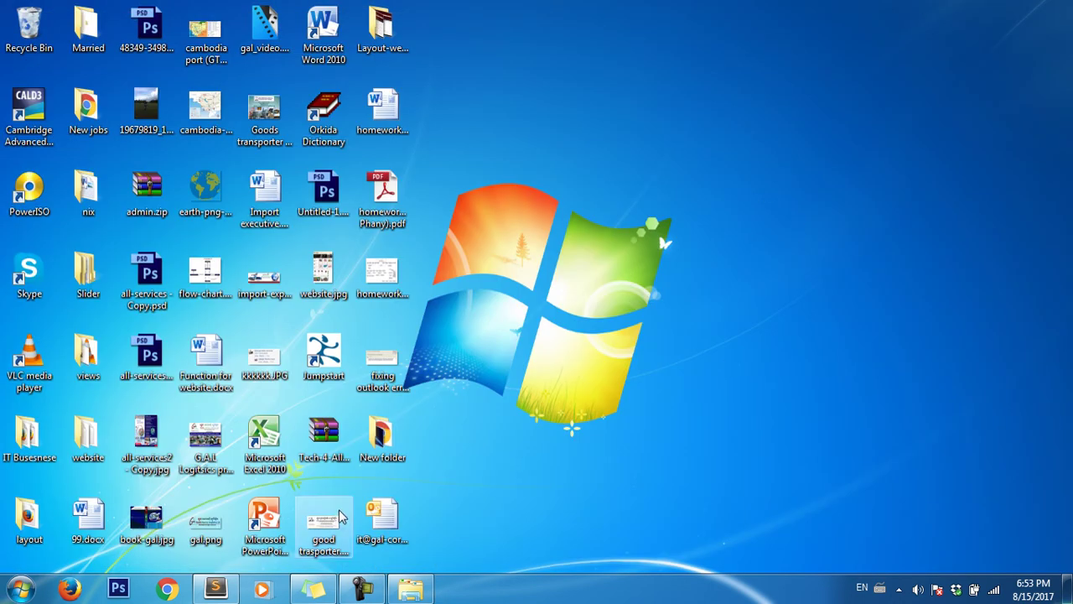
{"action": "left_click", "coordinate": [21, 589]}
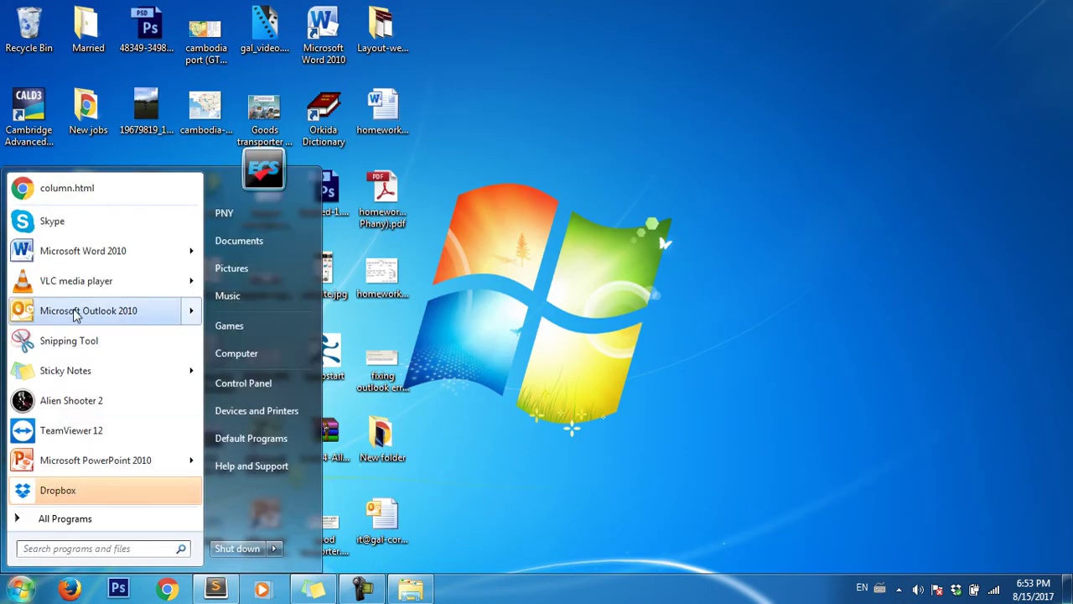
- Launch Outlook 2010 and, after the path error, select the .pst file in D:\outlook
{"action": "left_click", "coordinate": [83, 311]}
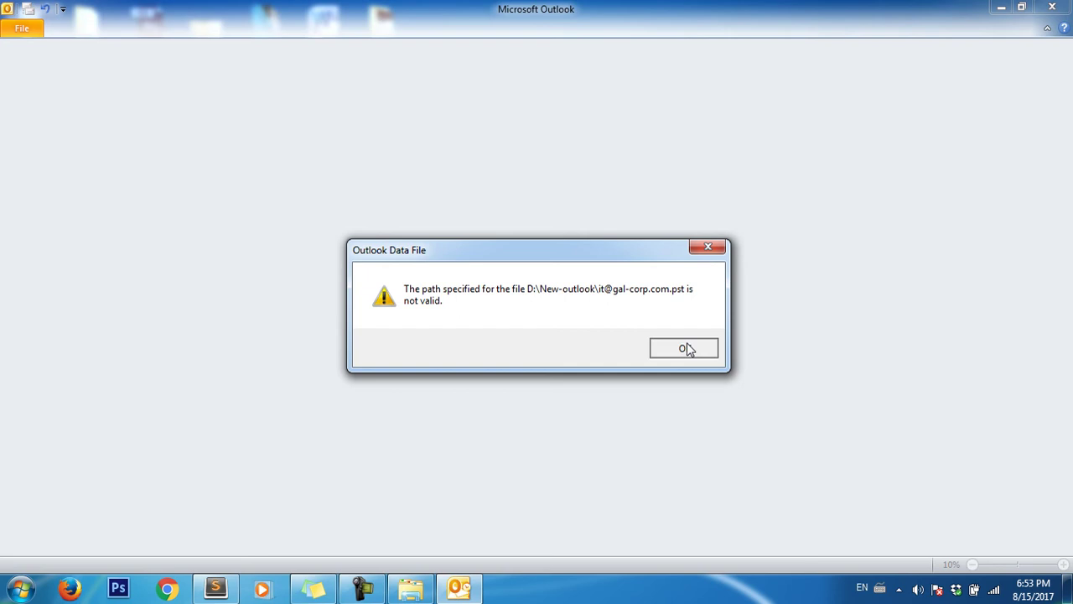
{"action": "left_click", "coordinate": [686, 347]}
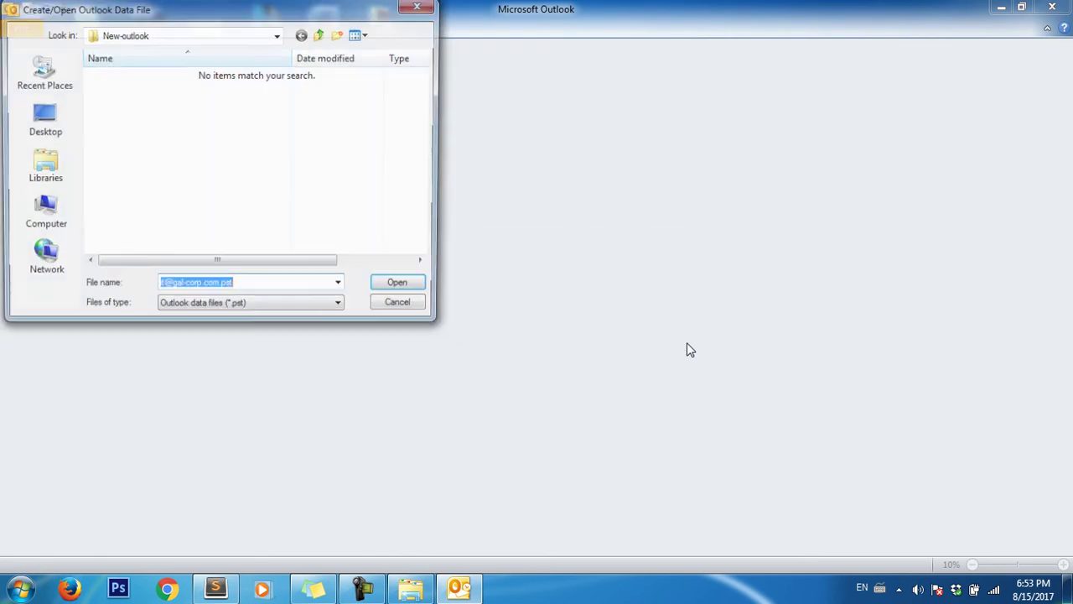
{"action": "left_click", "coordinate": [41, 214]}
{"action": "double_click", "coordinate": [202, 126]}
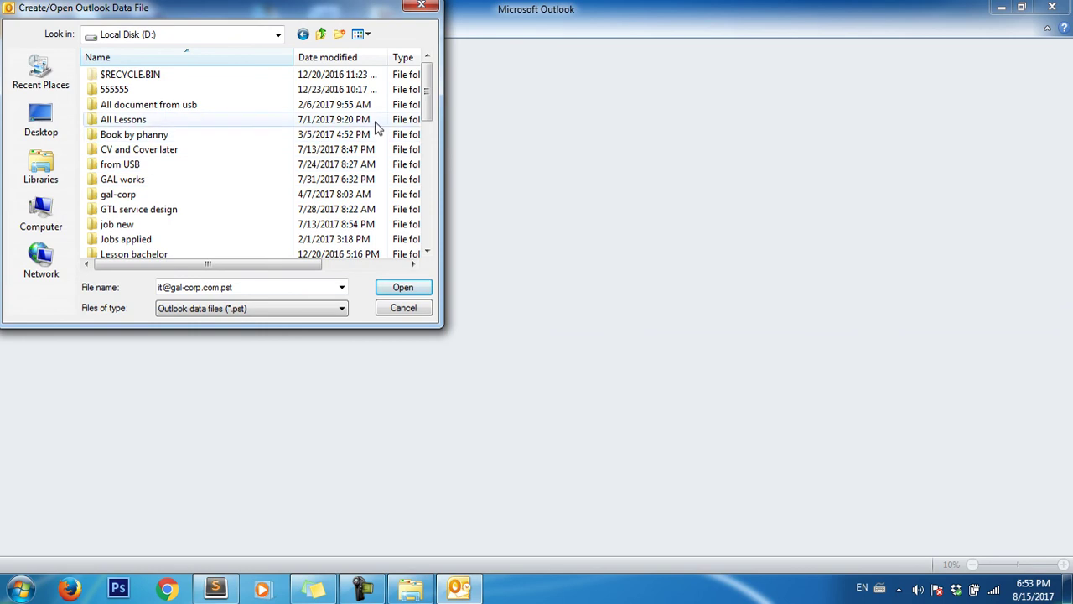
{"action": "left_click_drag", "start_coordinate": [426, 117], "coordinate": [424, 161]}
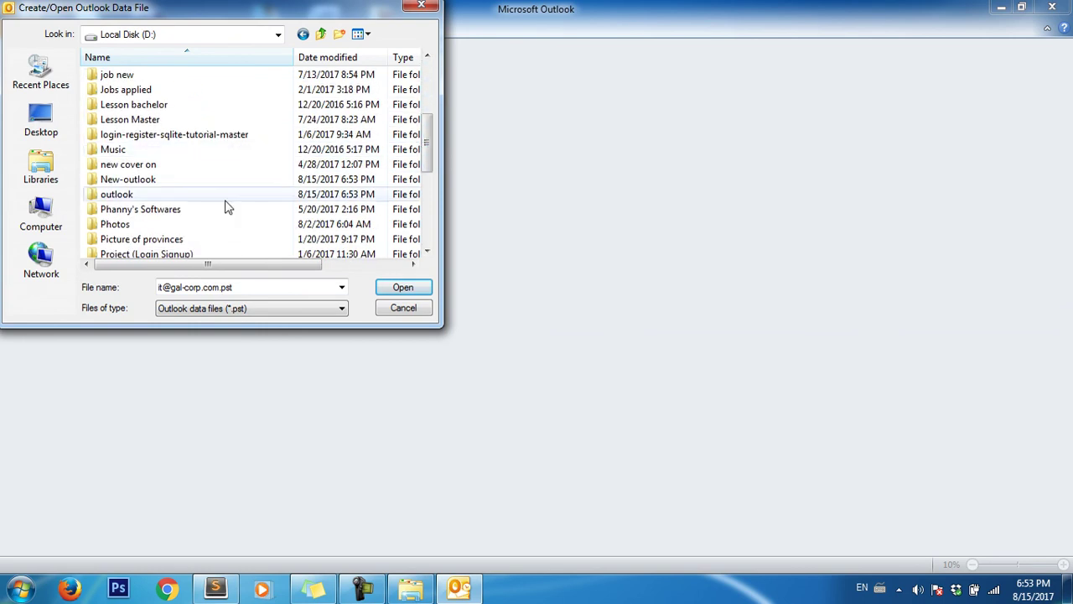
{"action": "double_click", "coordinate": [202, 198]}
{"action": "left_click", "coordinate": [107, 75]}
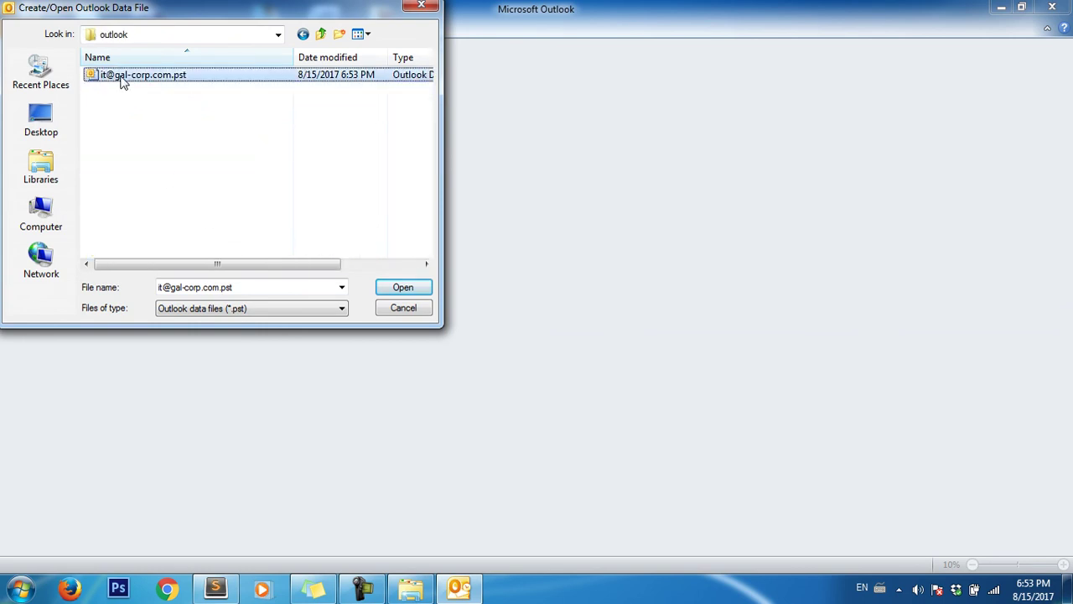
{"action": "left_click", "coordinate": [387, 289]}
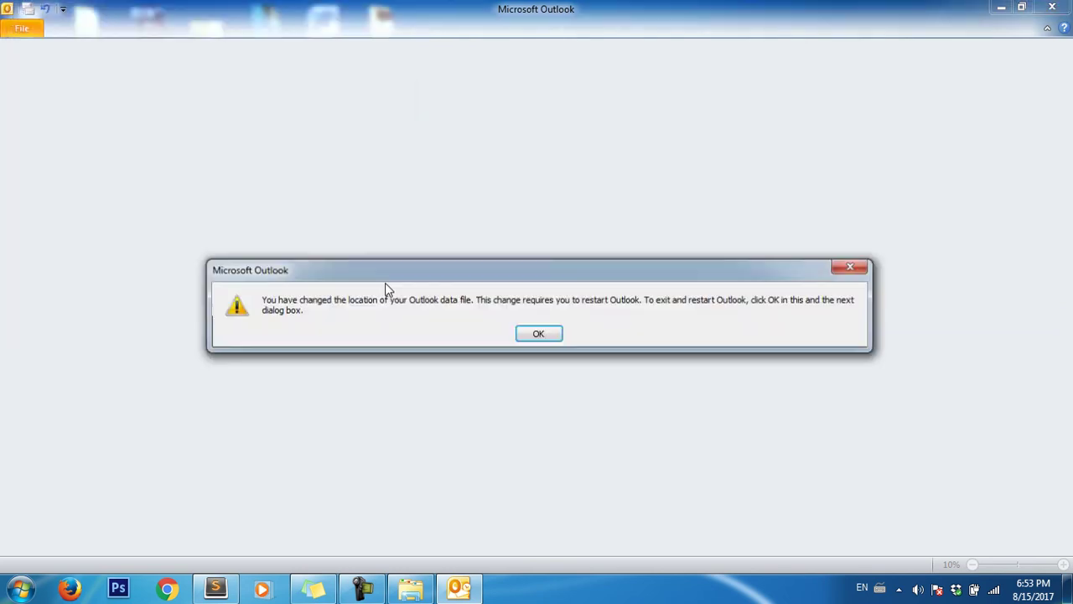
- Accept the restart notice and open the account's Inbox showing the Microsoft Outlook Test Message
{"action": "left_click", "coordinate": [527, 333]}
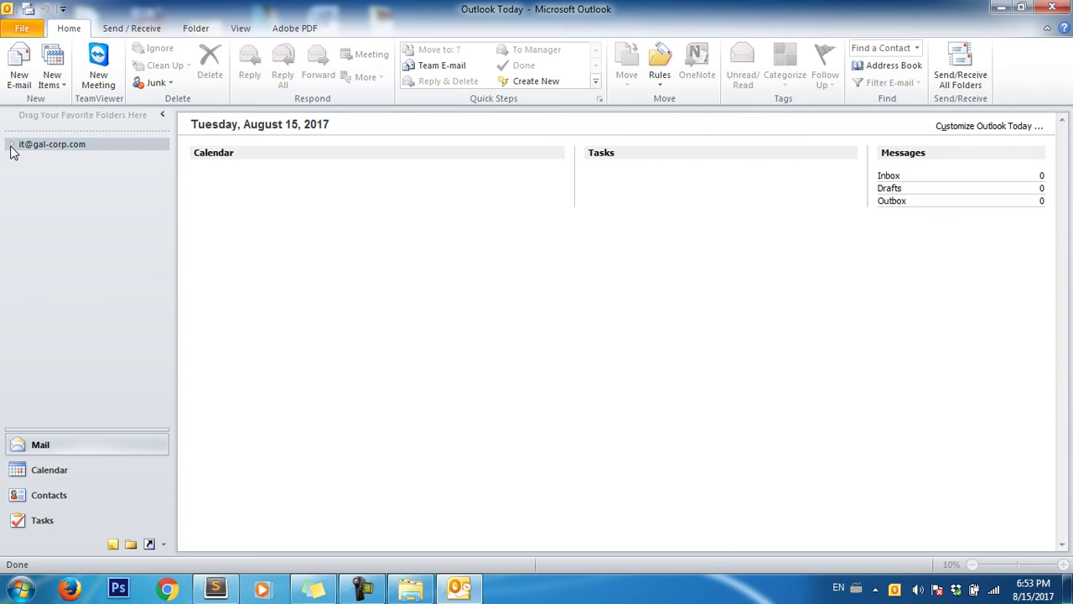
{"action": "left_click", "coordinate": [11, 146]}
{"action": "left_click", "coordinate": [46, 161]}
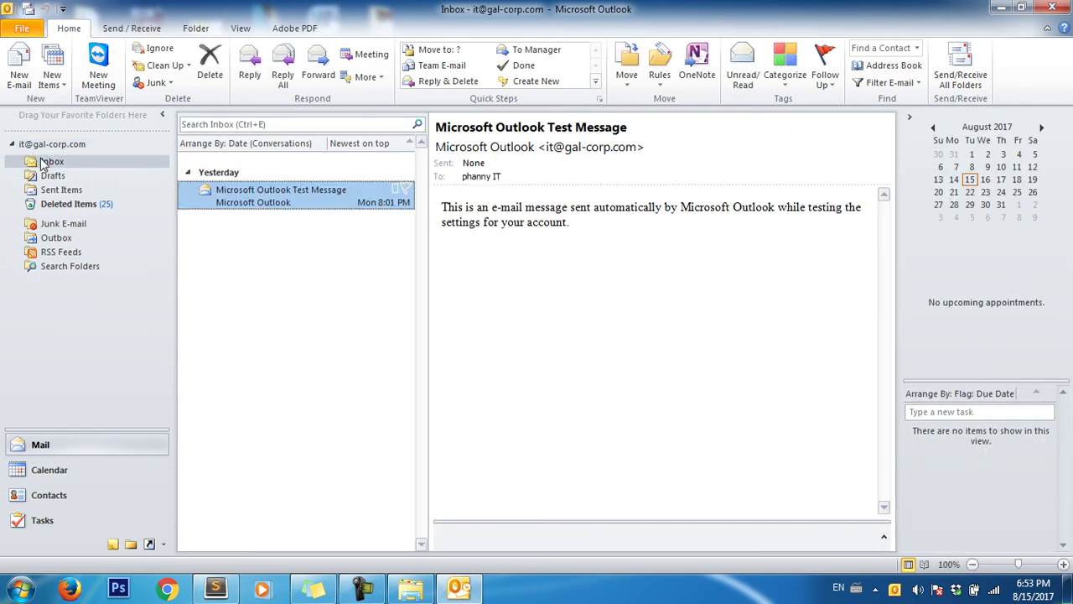